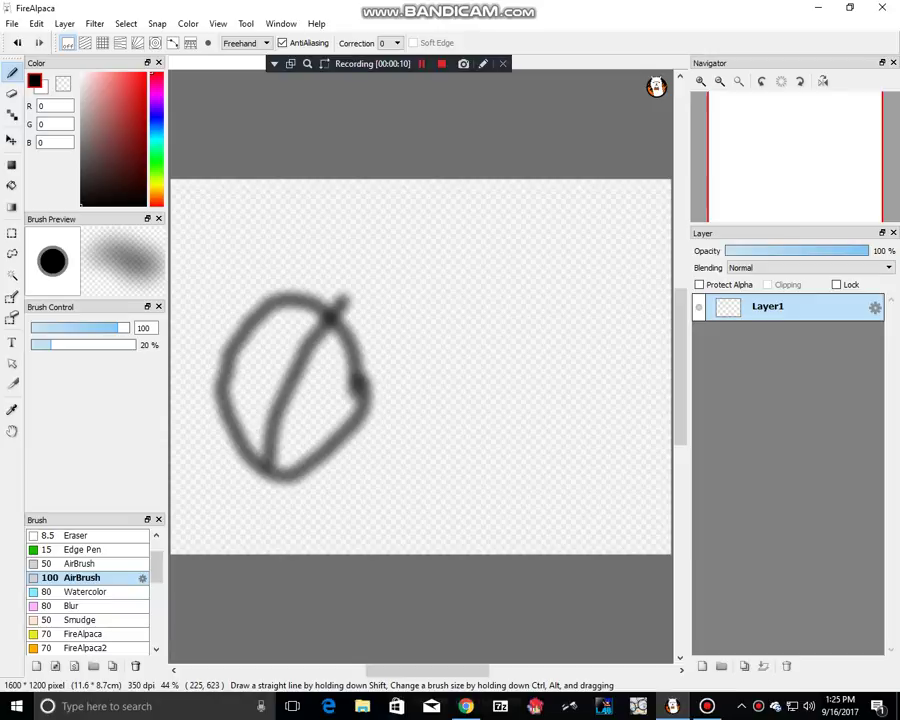
Step: Airbrush a slanted eye line across the left head, then sketch that figure's shoulders and body with crossing guide lines
mouse_move(231, 376)
left_mouse_down()
mouse_move(322, 418)
mouse_move(335, 434)
left_mouse_up()
mouse_move(246, 449)
left_mouse_down()
mouse_move(184, 477)
mouse_move(173, 514)
left_mouse_up()
left_click_drag(286, 468, 318, 553)
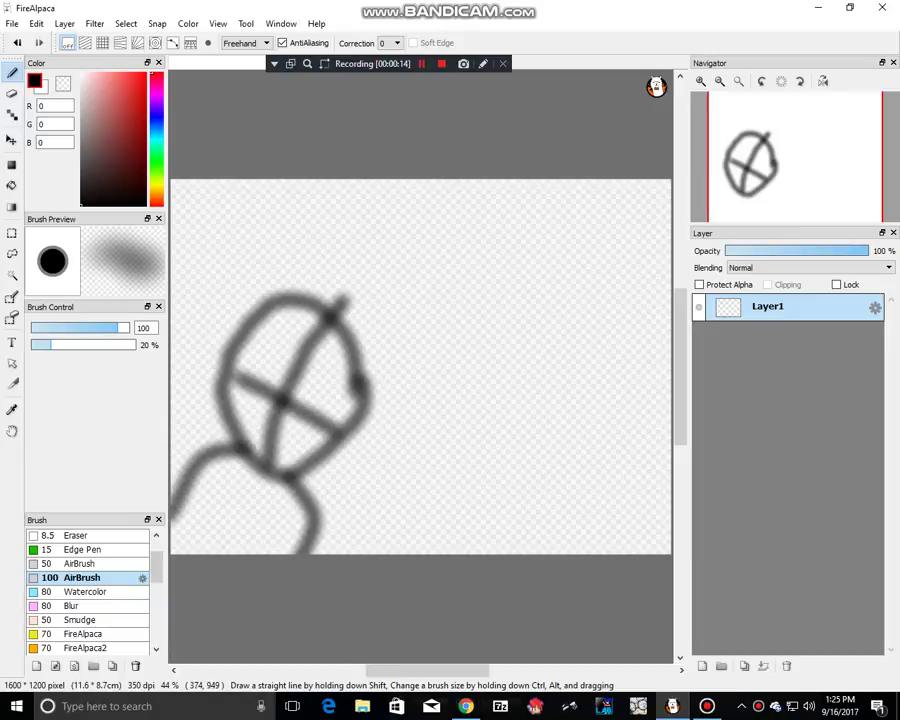
left_click_drag(205, 551, 268, 471)
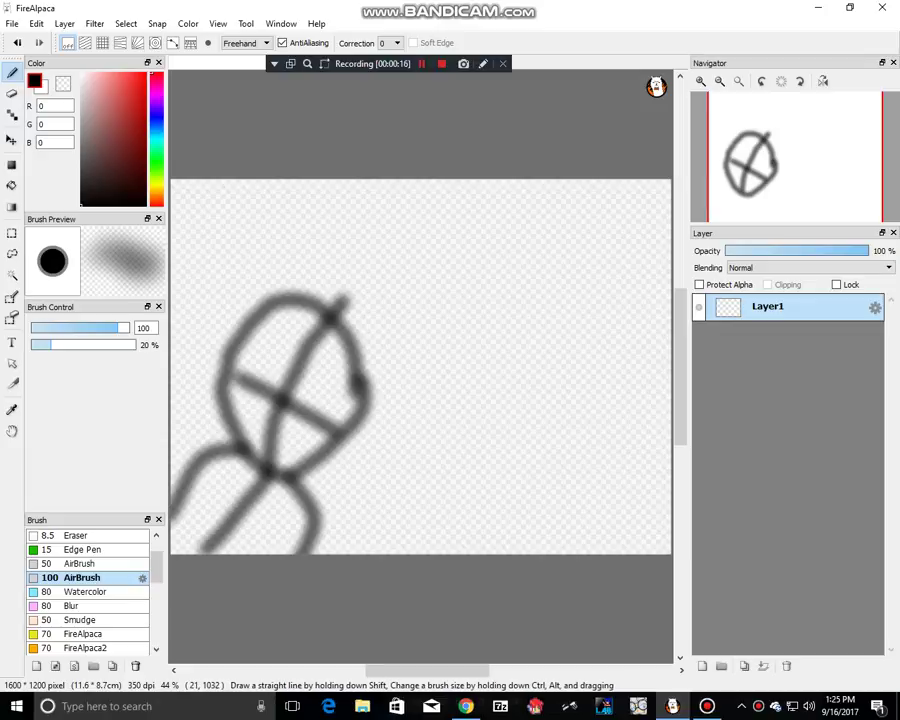
left_click_drag(178, 503, 276, 562)
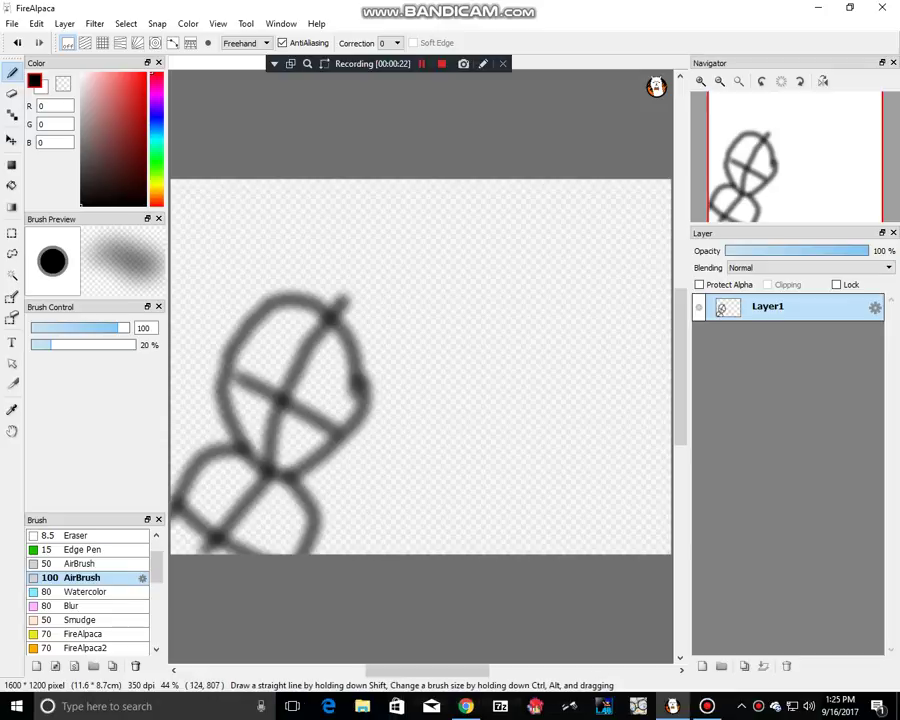
Step: Airbrush a second figure on the canvas's right half, with a rounded head, shoulders and a face guide cross
mouse_move(605, 343)
left_mouse_down()
mouse_move(579, 307)
mouse_move(536, 297)
mouse_move(476, 319)
mouse_move(464, 383)
mouse_move(532, 458)
mouse_move(597, 428)
mouse_move(600, 345)
left_mouse_up()
mouse_move(505, 456)
left_mouse_down()
mouse_move(484, 478)
mouse_move(477, 553)
left_mouse_up()
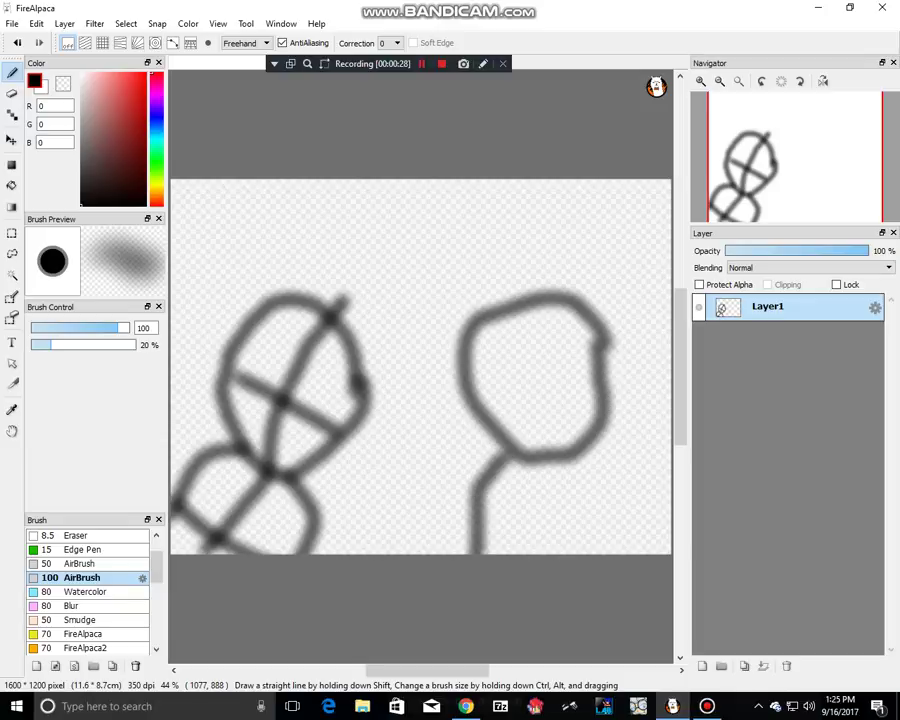
left_click_drag(577, 455, 620, 553)
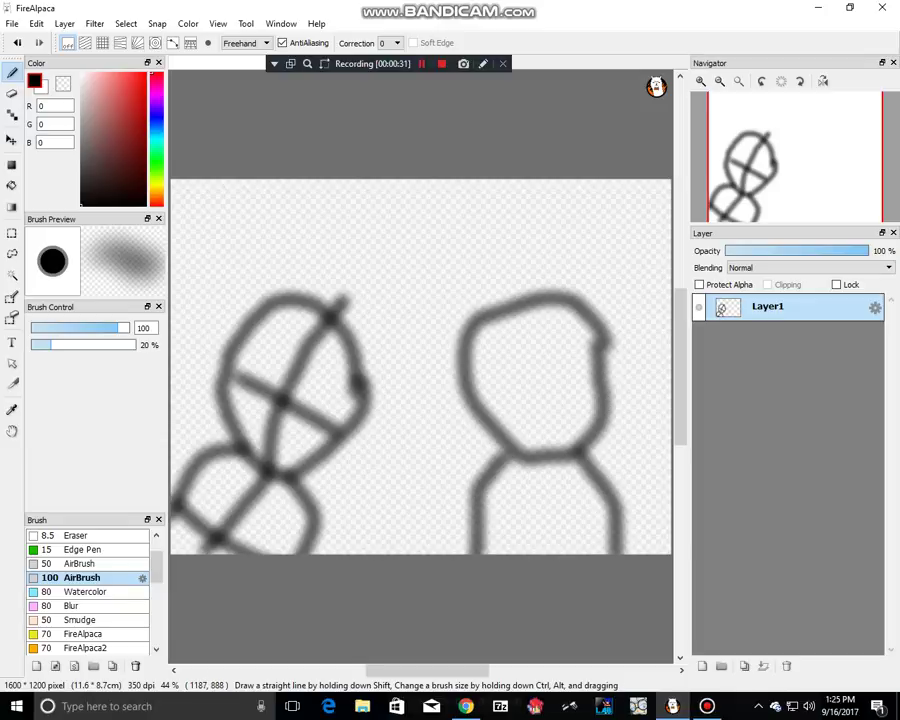
left_click_drag(537, 455, 537, 318)
left_click_drag(485, 398, 575, 398)
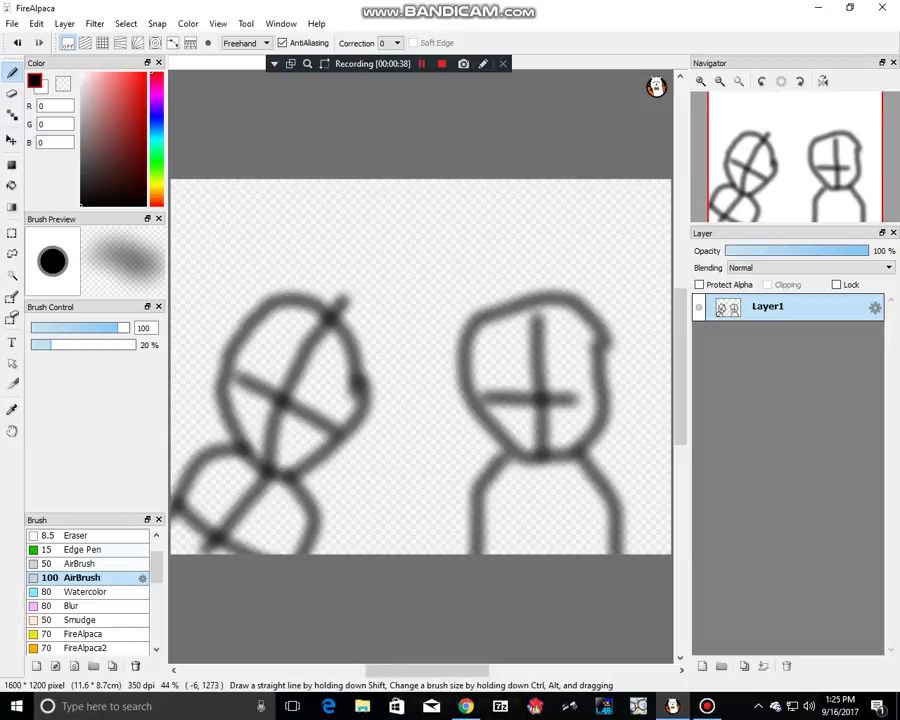
Step: Choose the size 10 Pencil brush and add a new layer above the rough sketch
scroll(88, 590, "up", 1)
left_click(76, 564)
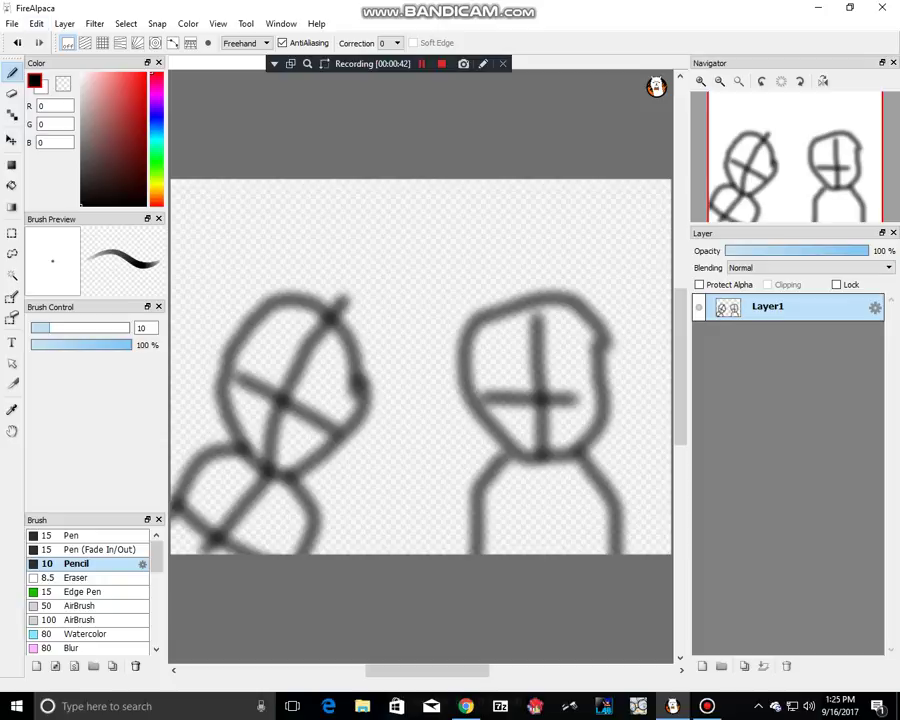
left_click(65, 24)
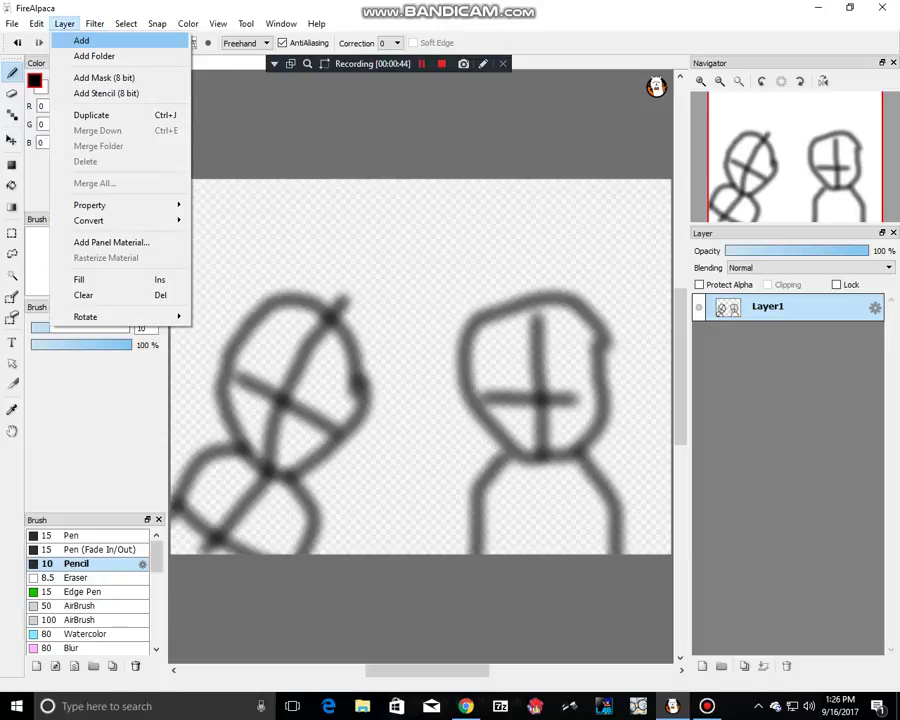
left_click(82, 40)
key("ctrl+shift+n")
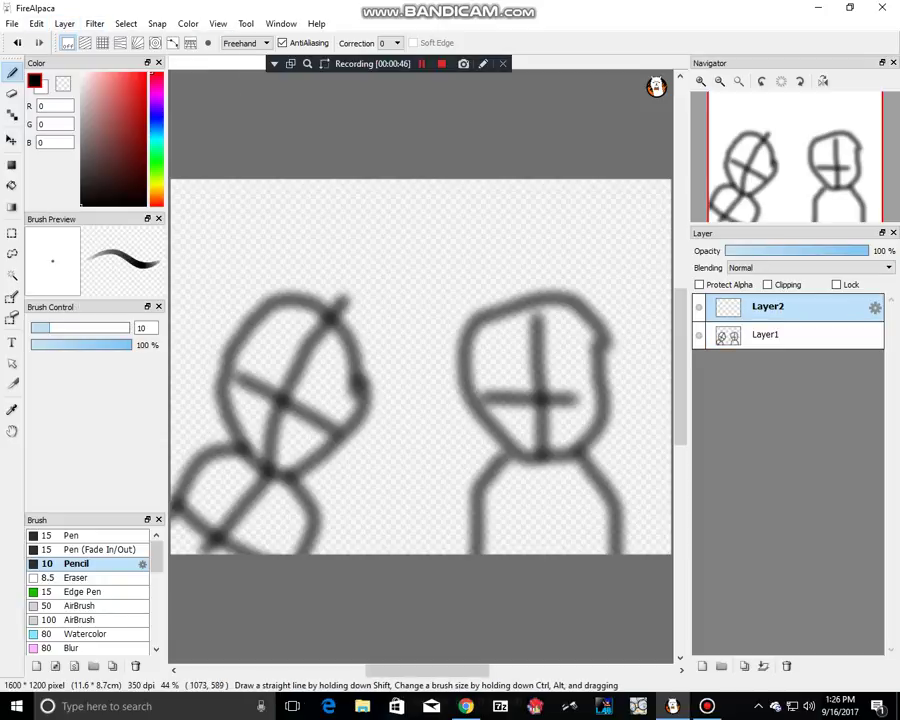
Step: Outline the right figure's spiky hair with jagged bangs and side locks, and draw the jawline down to the chin
mouse_move(594, 355)
left_mouse_down()
mouse_move(553, 376)
mouse_move(518, 362)
mouse_move(502, 382)
mouse_move(467, 384)
mouse_move(456, 356)
mouse_move(449, 362)
mouse_move(481, 322)
mouse_move(470, 316)
mouse_move(505, 297)
mouse_move(547, 296)
mouse_move(542, 284)
mouse_move(572, 297)
mouse_move(588, 326)
mouse_move(597, 347)
mouse_move(587, 382)
left_mouse_up()
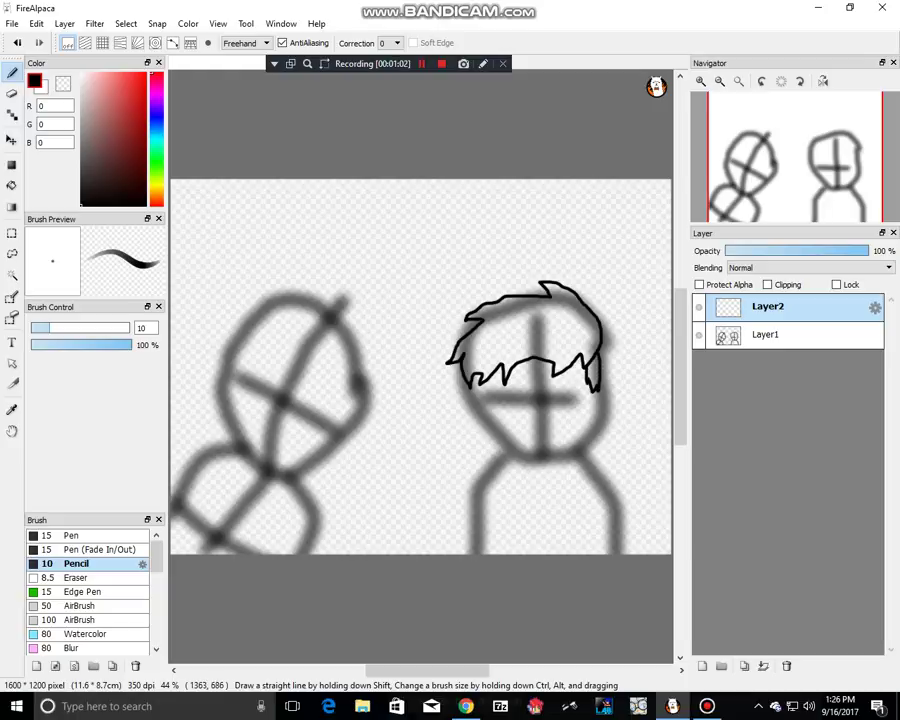
left_click_drag(484, 382, 490, 403)
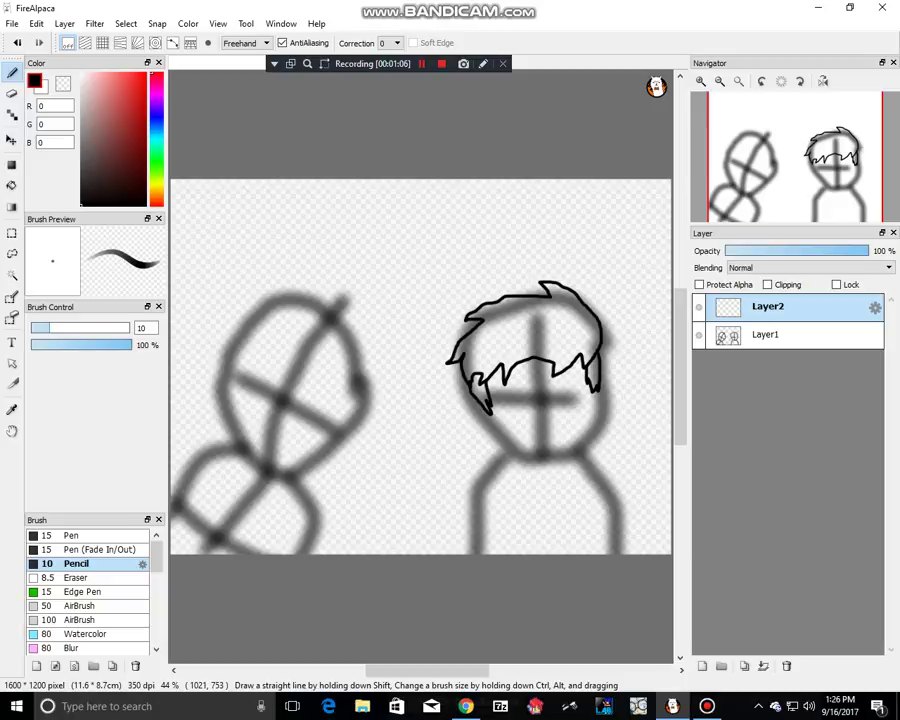
mouse_move(488, 412)
left_mouse_down()
mouse_move(512, 434)
mouse_move(539, 441)
mouse_move(569, 411)
mouse_move(586, 414)
mouse_move(558, 443)
left_mouse_up()
key("ctrl+z")
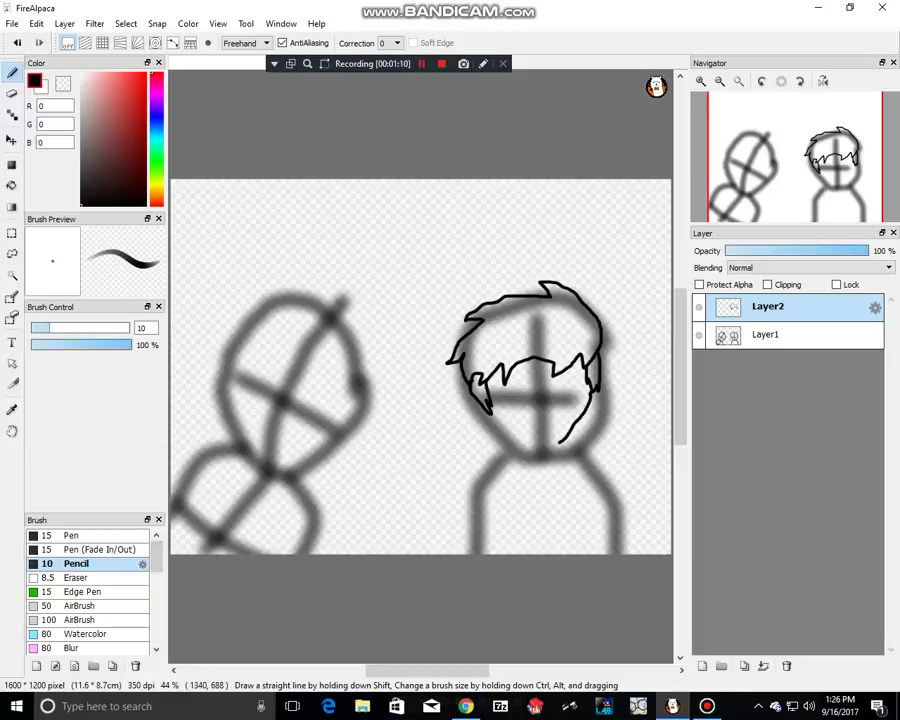
key("ctrl+z")
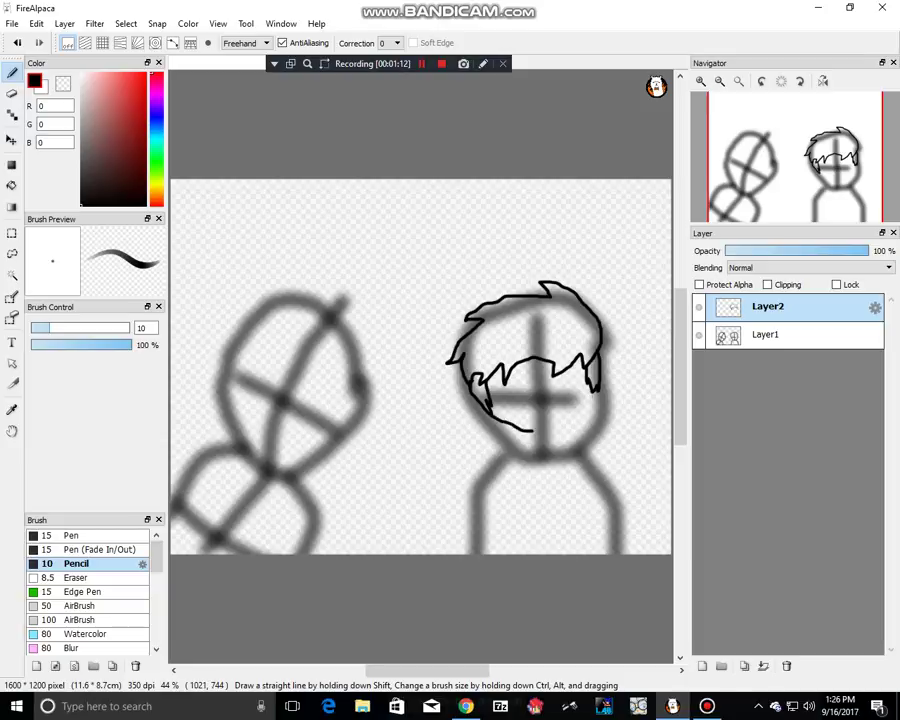
mouse_move(492, 415)
left_mouse_down()
mouse_move(527, 436)
mouse_move(548, 435)
mouse_move(598, 393)
left_mouse_up()
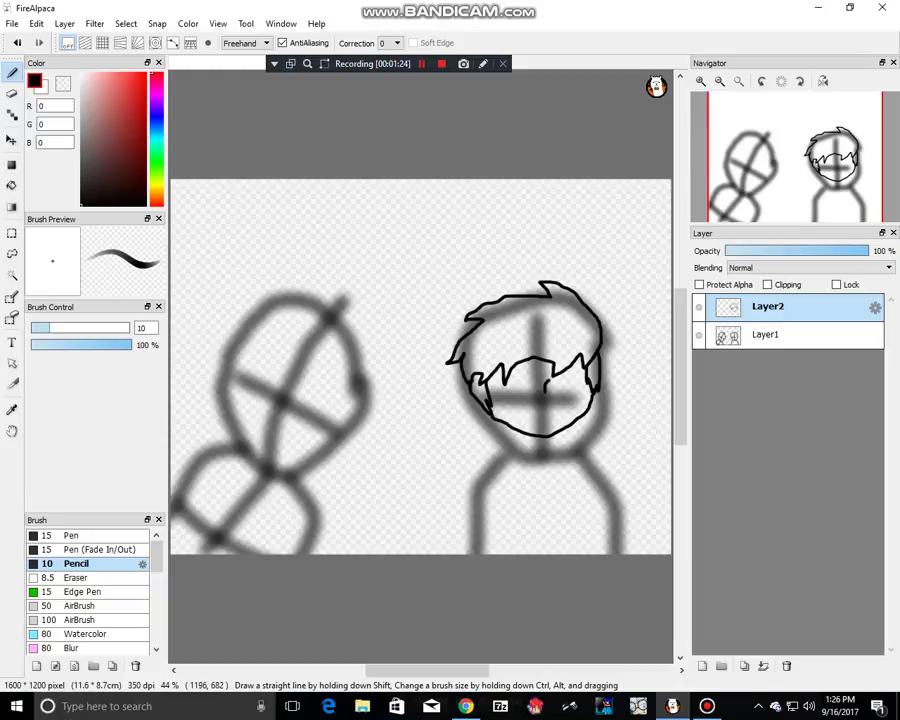
Step: Draw the right figure's nose and eyes, one as a closed curved lid and the other open with a shaded iris
left_click_drag(549, 380, 569, 376)
mouse_move(498, 392)
left_mouse_down()
mouse_move(520, 382)
mouse_move(527, 399)
left_mouse_up()
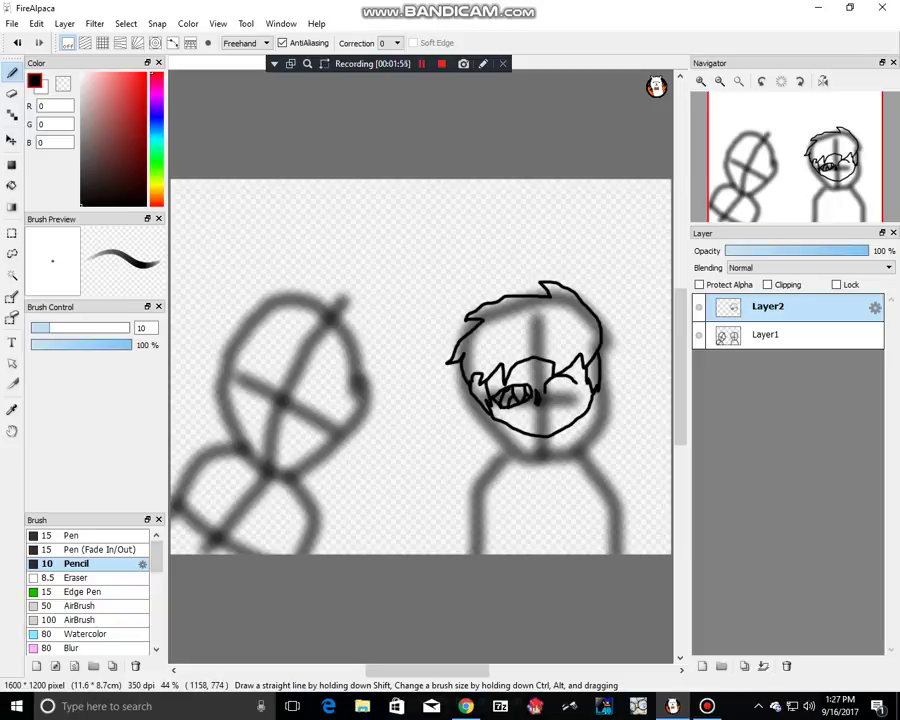
left_click(421, 63)
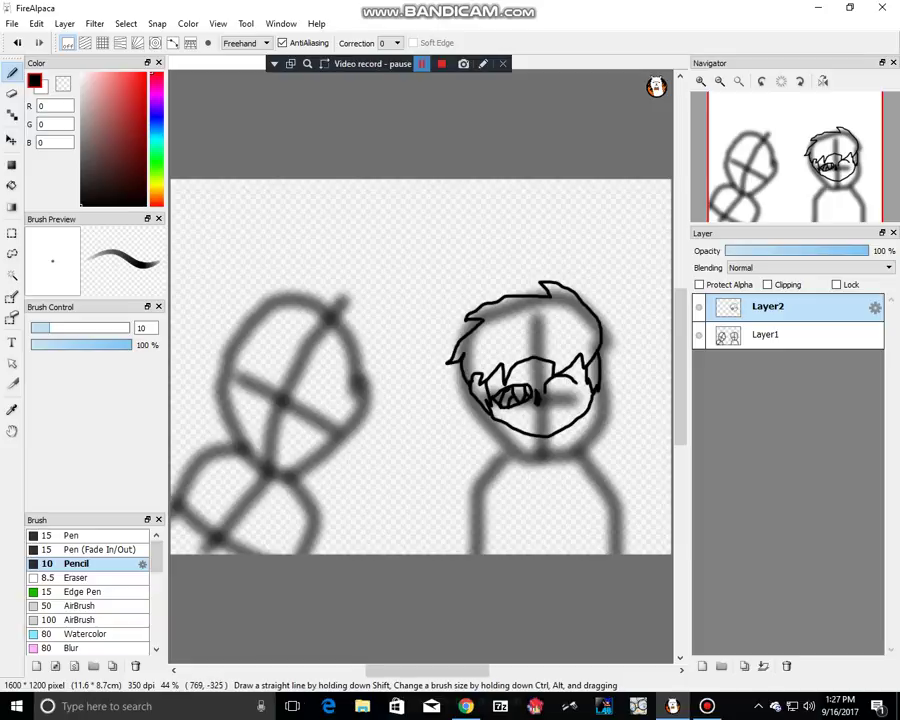
left_click(421, 63)
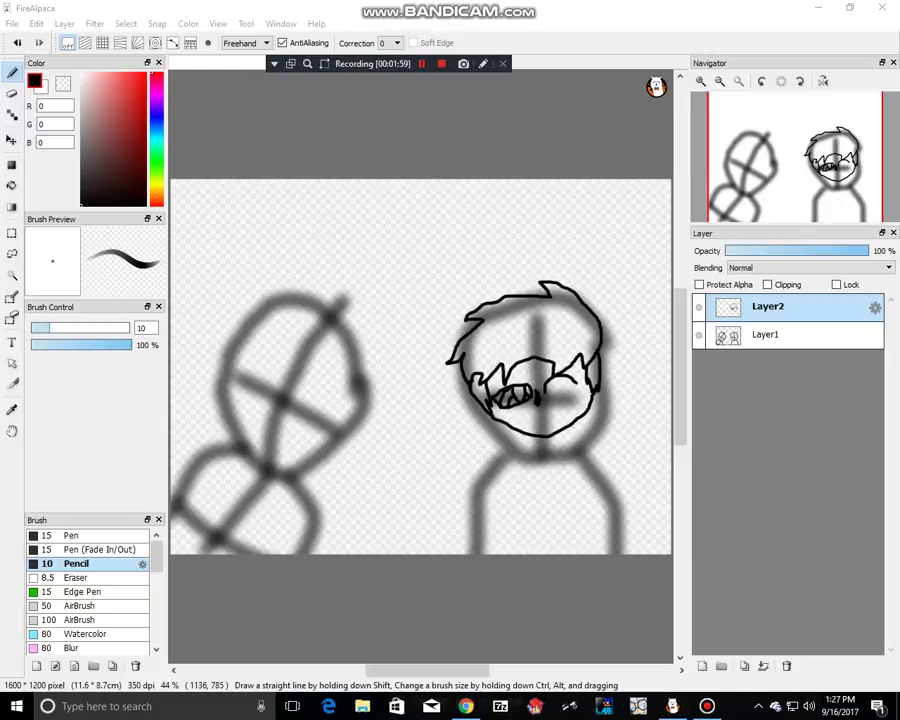
Step: Draw a wide, lopsided open grin on the right figure's face with a short line inside the mouth
mouse_move(519, 415)
left_mouse_down()
mouse_move(566, 399)
mouse_move(537, 421)
mouse_move(518, 416)
left_mouse_up()
key("ctrl+z")
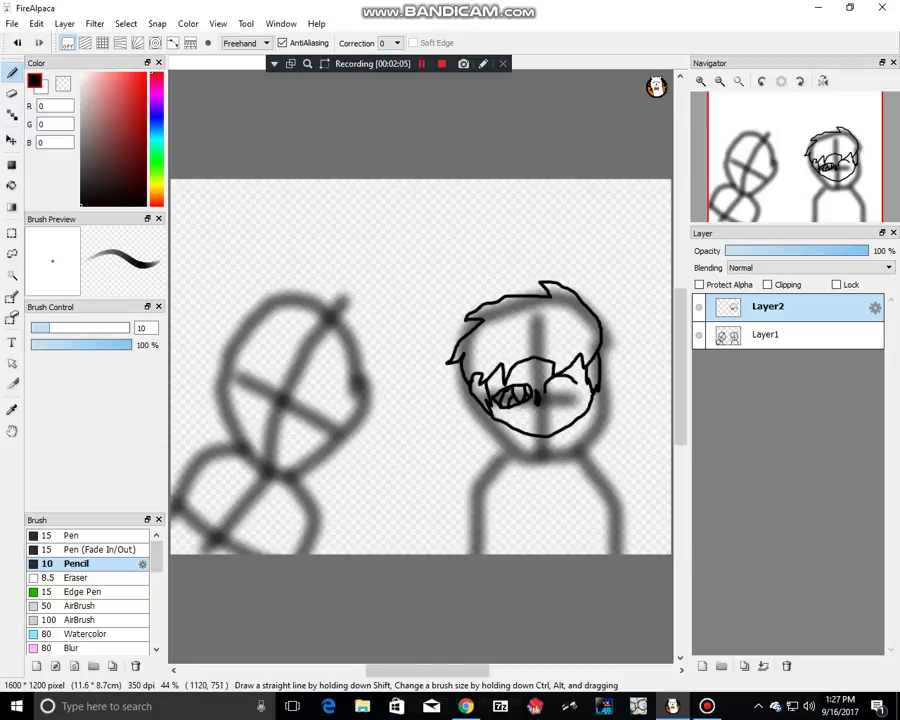
mouse_move(570, 401)
left_mouse_down()
mouse_move(561, 423)
mouse_move(537, 433)
mouse_move(527, 422)
mouse_move(567, 395)
left_mouse_up()
key("ctrl+z")
key("ctrl+y")
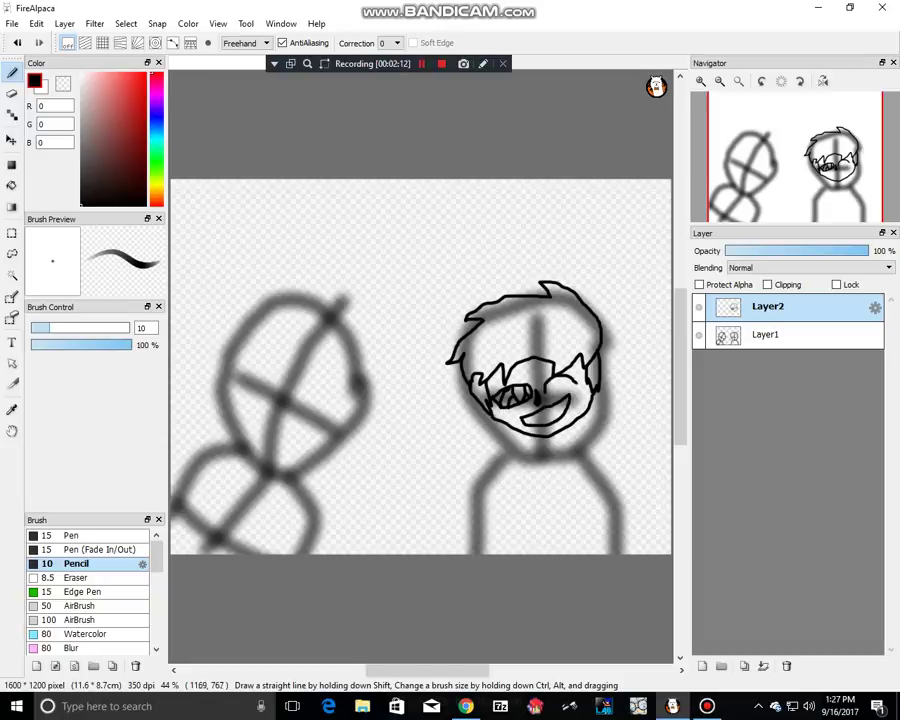
left_click_drag(541, 418, 554, 409)
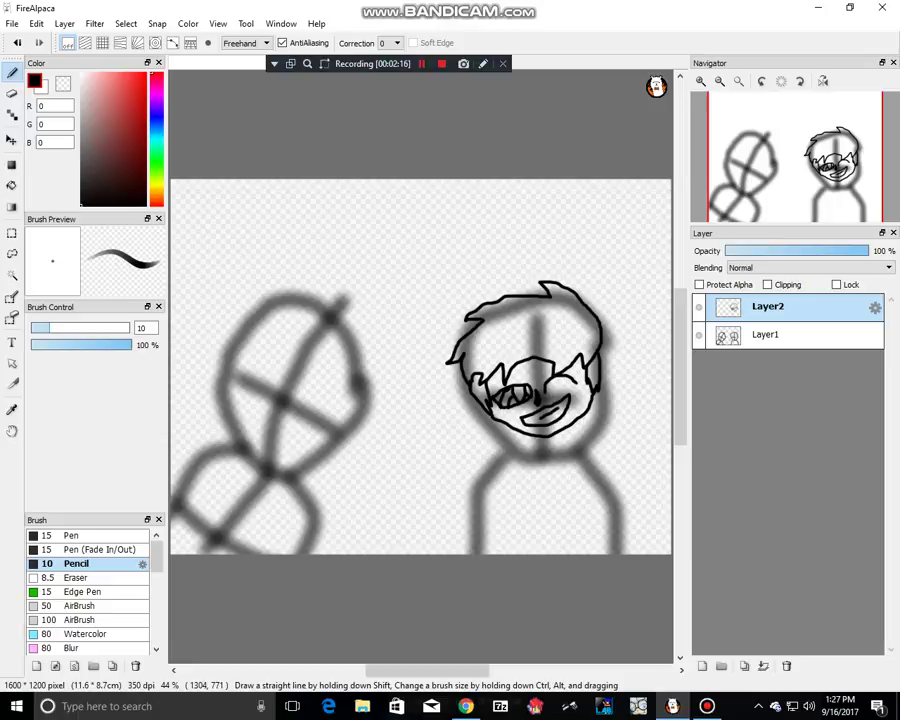
Step: Draw the right figure's neck and hoodie collar, with two drawstrings hanging below it
mouse_move(582, 434)
left_mouse_down()
mouse_move(560, 463)
mouse_move(541, 463)
mouse_move(524, 454)
mouse_move(523, 433)
mouse_move(604, 422)
mouse_move(603, 462)
mouse_move(580, 482)
mouse_move(545, 489)
mouse_move(517, 481)
mouse_move(500, 438)
left_mouse_up()
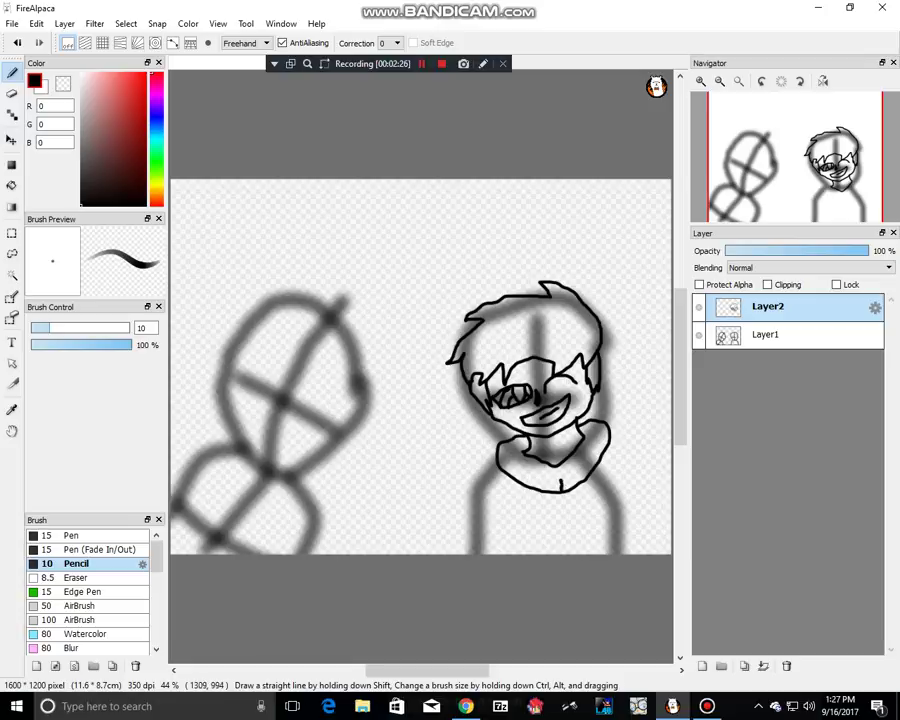
left_click_drag(574, 482, 596, 518)
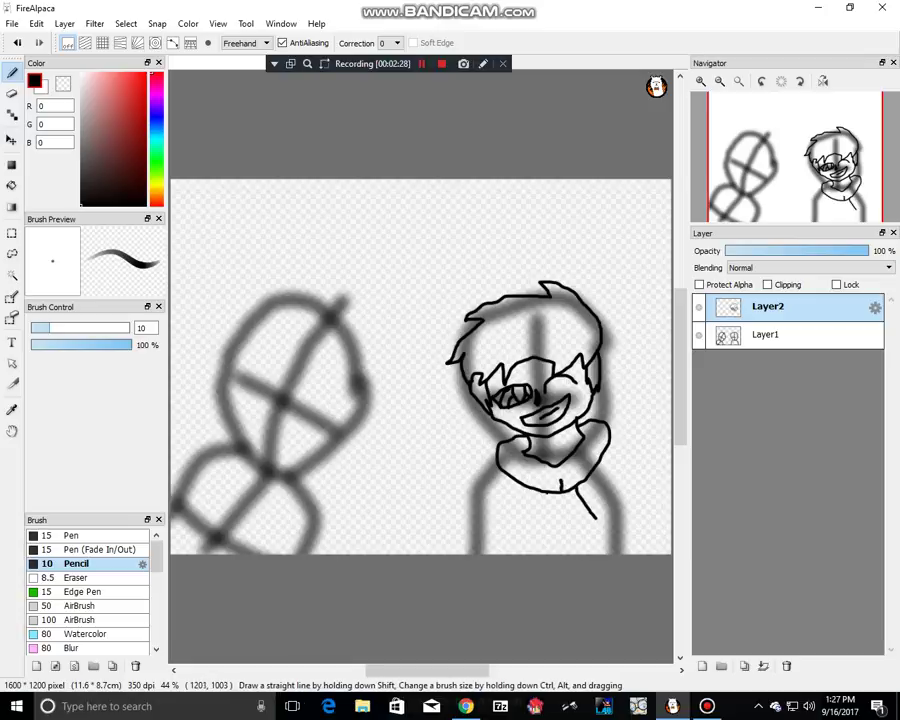
left_click_drag(550, 490, 554, 528)
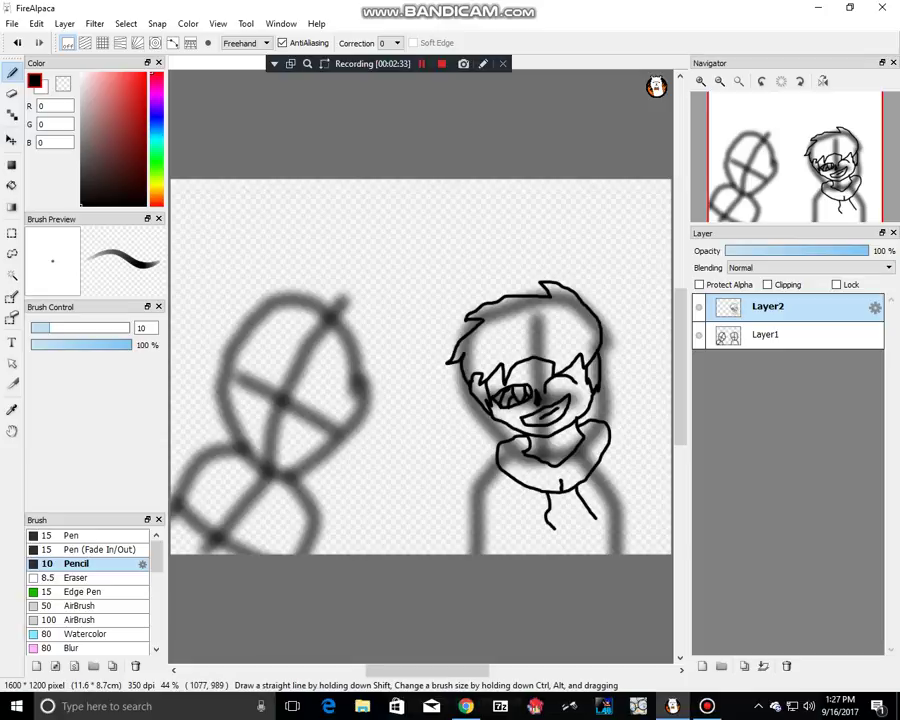
Step: Draw the shoulder, sleeve and torso edge on the left side of the hoodie figure, down to the canvas's lower edge
mouse_move(495, 460)
left_mouse_down()
mouse_move(482, 470)
mouse_move(486, 497)
mouse_move(511, 502)
left_mouse_up()
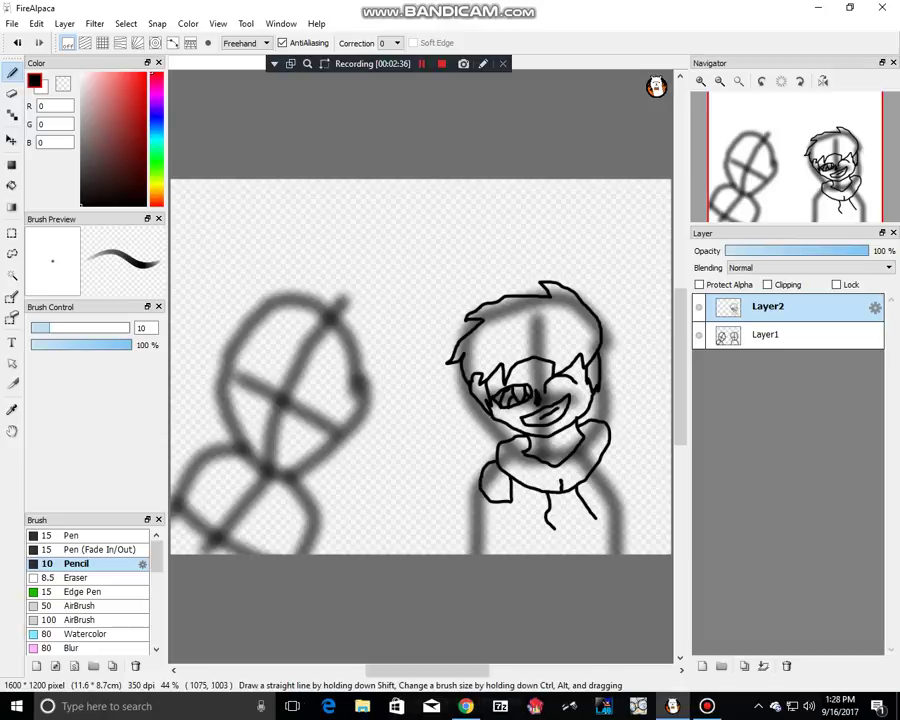
mouse_move(498, 500)
left_mouse_down()
mouse_move(501, 464)
mouse_move(483, 522)
mouse_move(497, 554)
left_mouse_up()
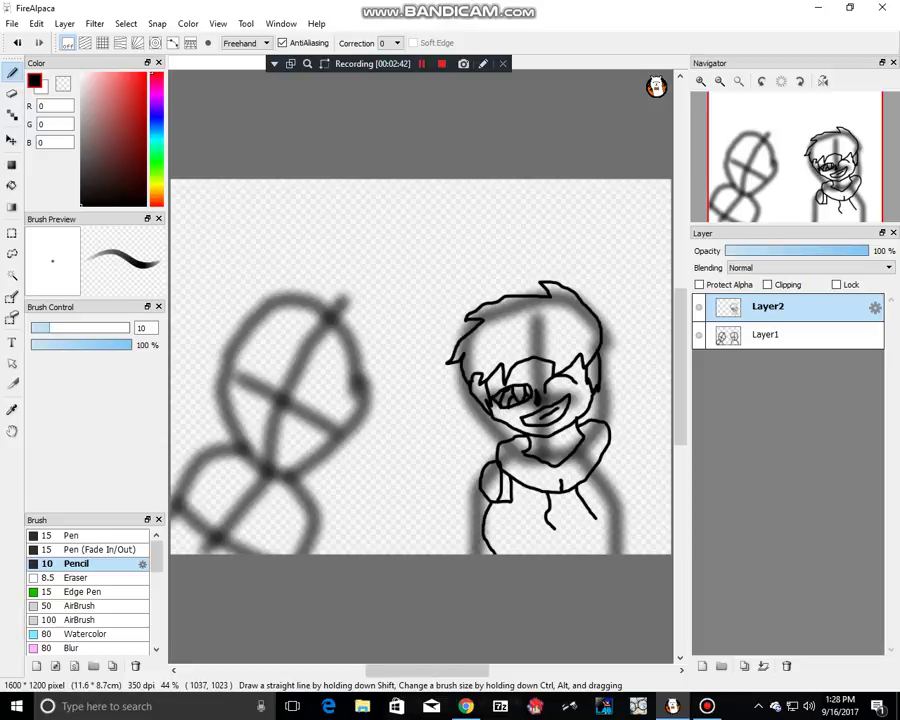
left_click_drag(494, 502, 500, 554)
left_click_drag(514, 511, 516, 554)
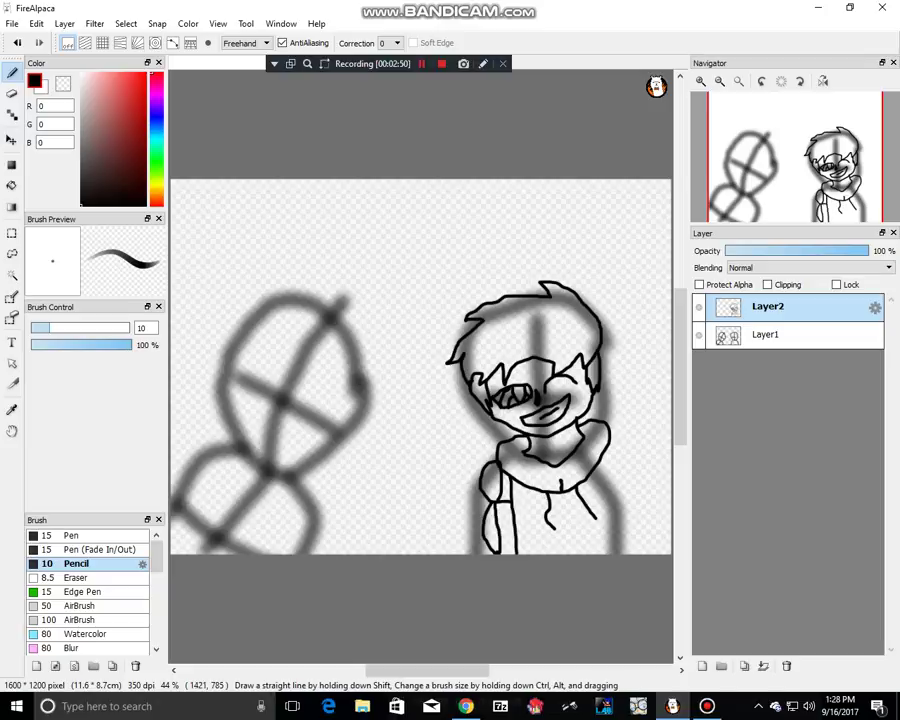
left_click_drag(520, 525, 521, 552)
Step: Draw the hoodie figure's right torso edge and hanging sleeve, adding short fold lines inside the sleeve
left_click_drag(609, 432, 617, 552)
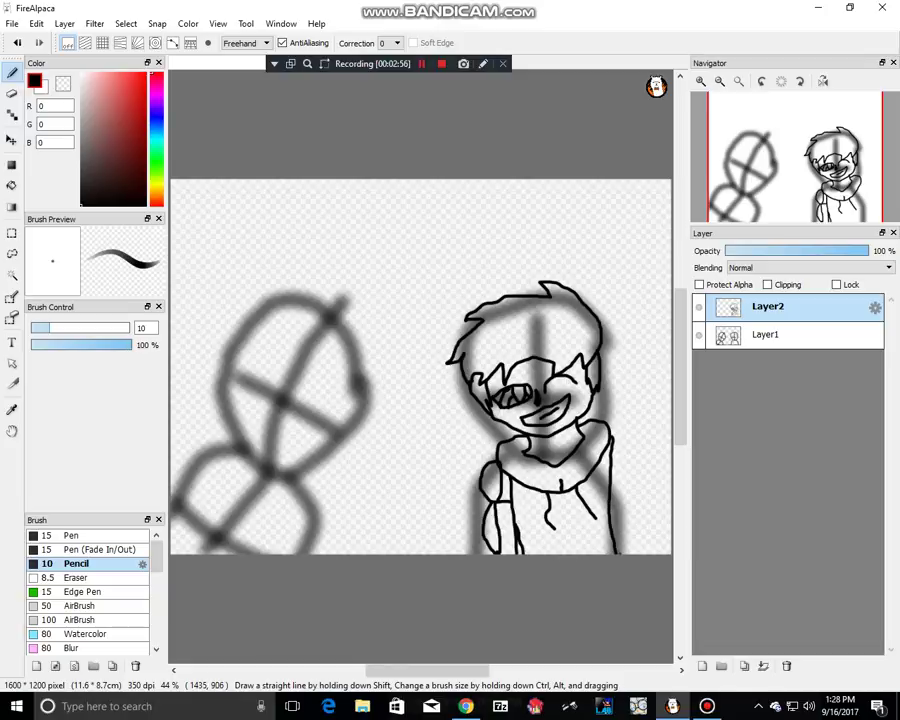
mouse_move(612, 437)
left_mouse_down()
mouse_move(632, 477)
mouse_move(638, 528)
left_mouse_up()
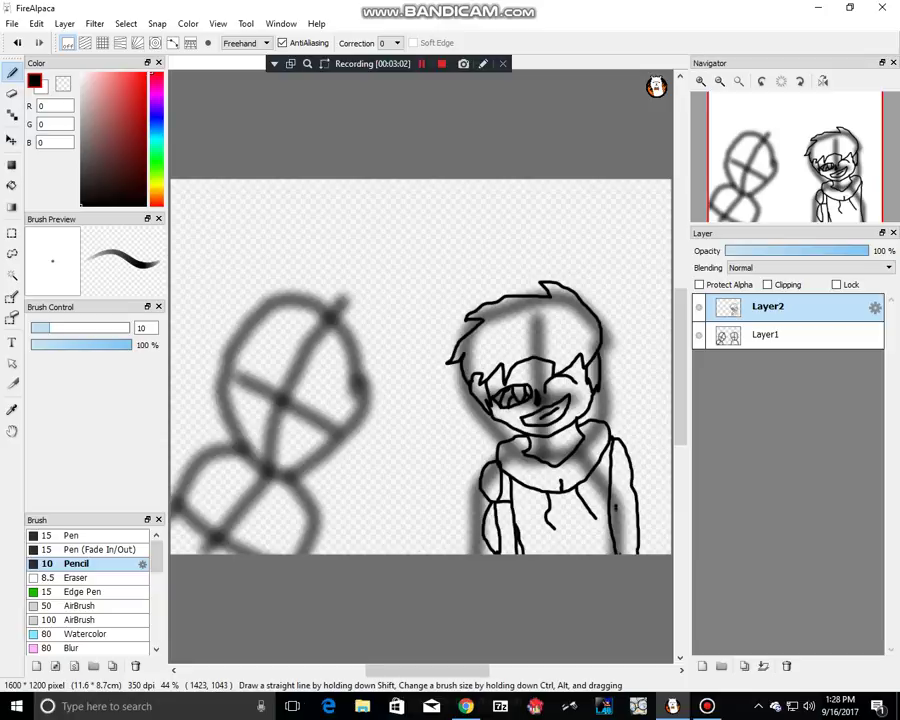
left_click_drag(616, 507, 627, 542)
left_click_drag(618, 488, 616, 479)
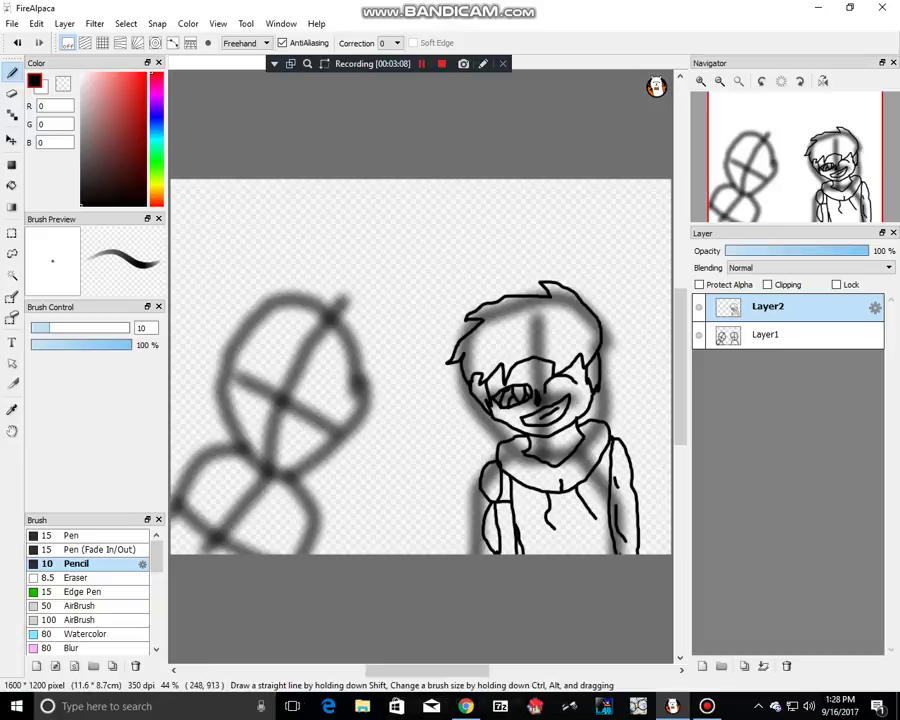
mouse_move(274, 473)
left_mouse_down()
mouse_move(312, 466)
mouse_move(354, 432)
mouse_move(378, 370)
mouse_move(345, 300)
mouse_move(309, 285)
mouse_move(264, 305)
mouse_move(254, 363)
mouse_move(257, 430)
mouse_move(284, 479)
left_mouse_up()
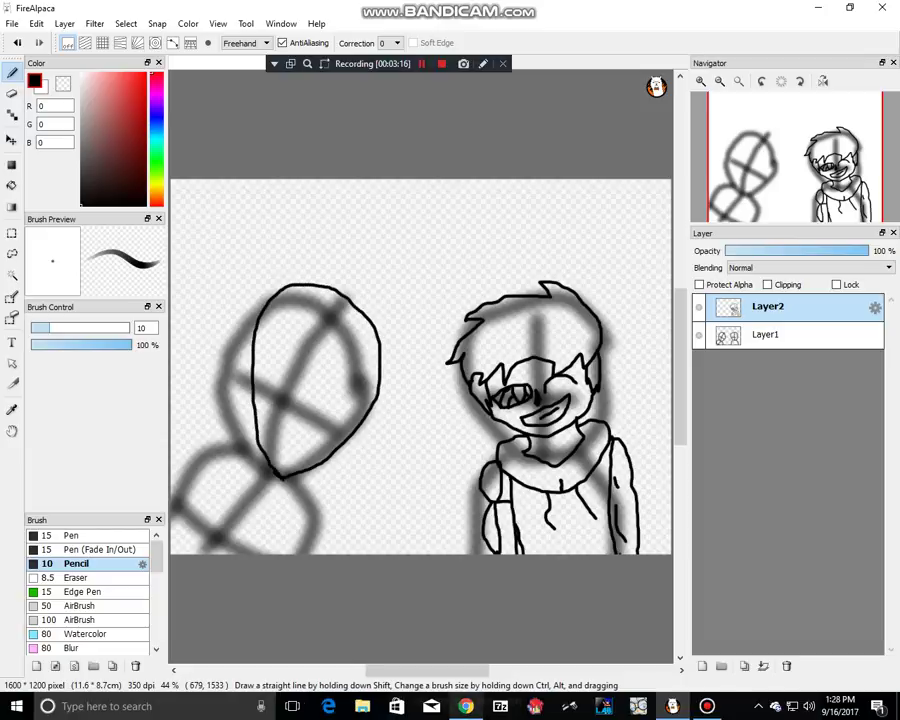
left_click(466, 706)
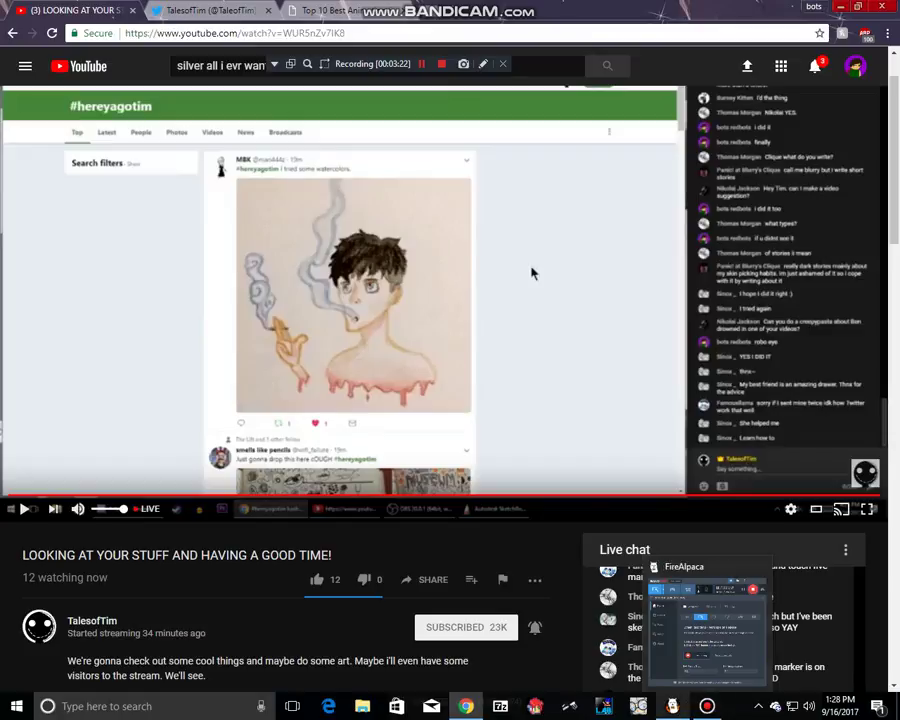
left_click(672, 706)
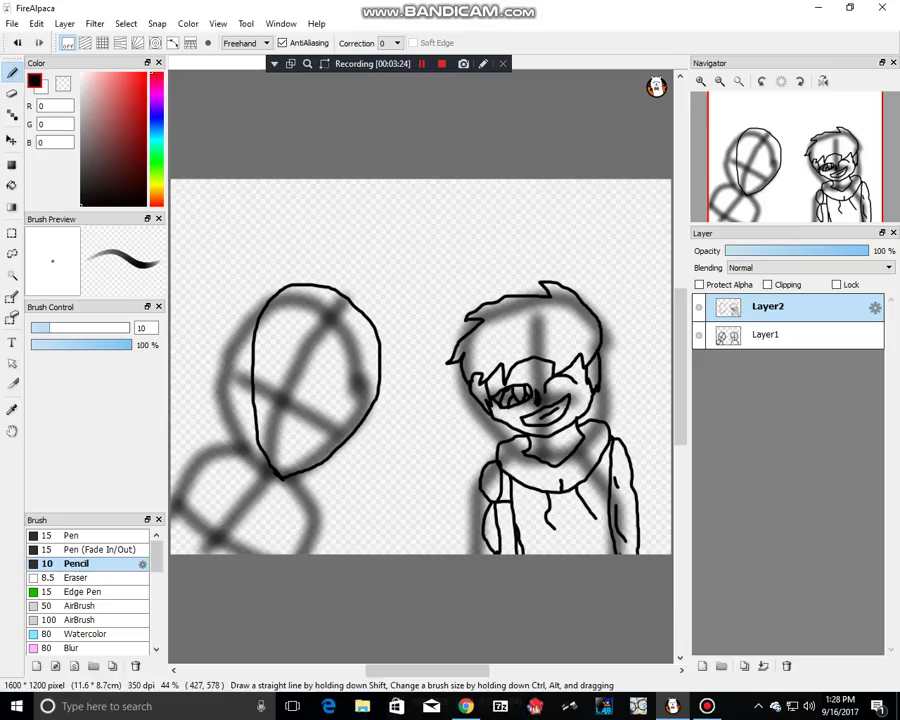
key("ctrl+z")
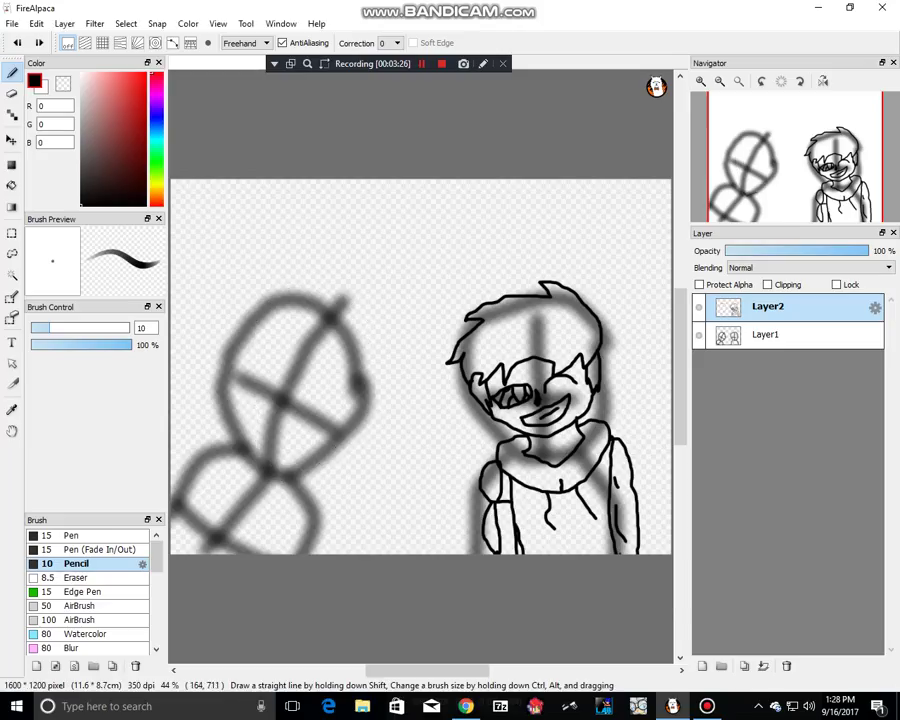
Step: Draw a large round head outline with the pencil around the left figure's sketched head
mouse_move(222, 401)
left_mouse_down()
mouse_move(266, 473)
mouse_move(337, 479)
mouse_move(360, 470)
mouse_move(396, 423)
mouse_move(387, 311)
left_mouse_up()
mouse_move(323, 278)
left_mouse_down()
mouse_move(263, 296)
mouse_move(237, 331)
mouse_move(218, 377)
mouse_move(215, 420)
mouse_move(238, 452)
left_mouse_up()
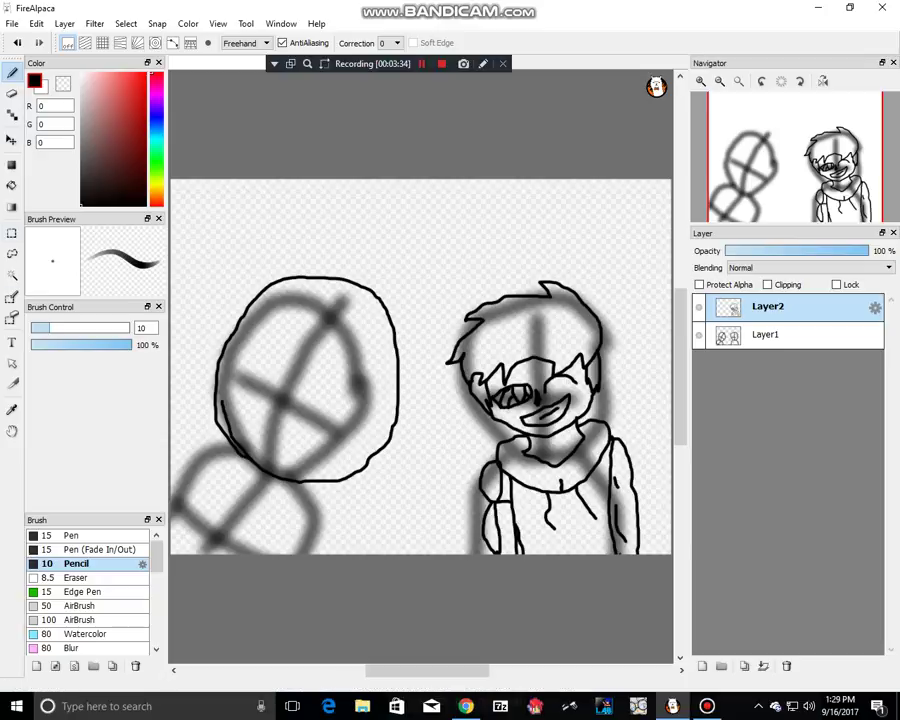
left_click(12, 93)
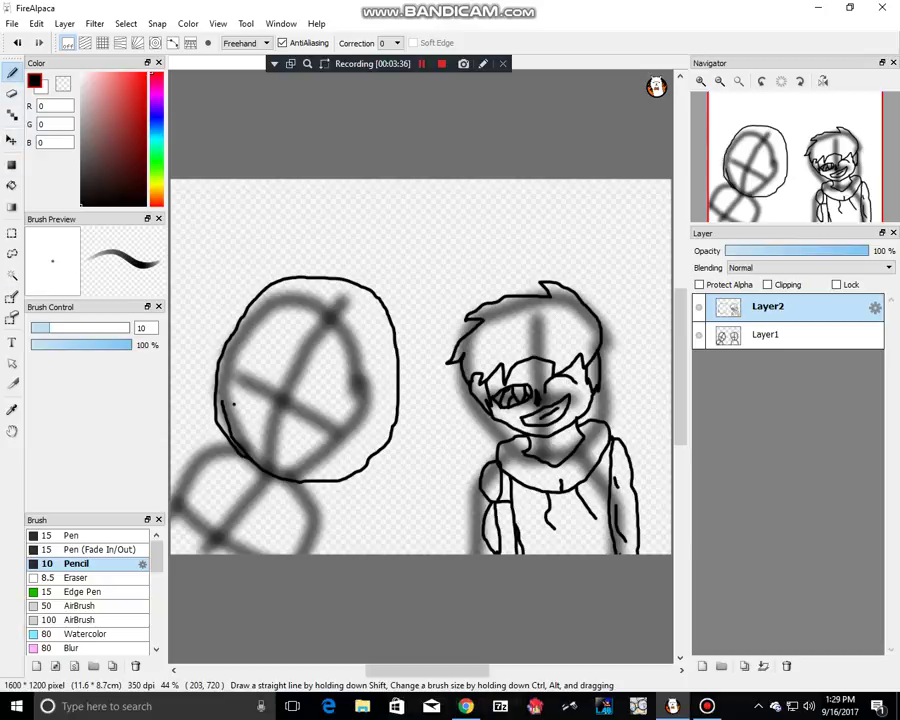
Step: Erase the doubled line along the left head's lower edge with a size 34 eraser and redraw the outline there
left_click(12, 93)
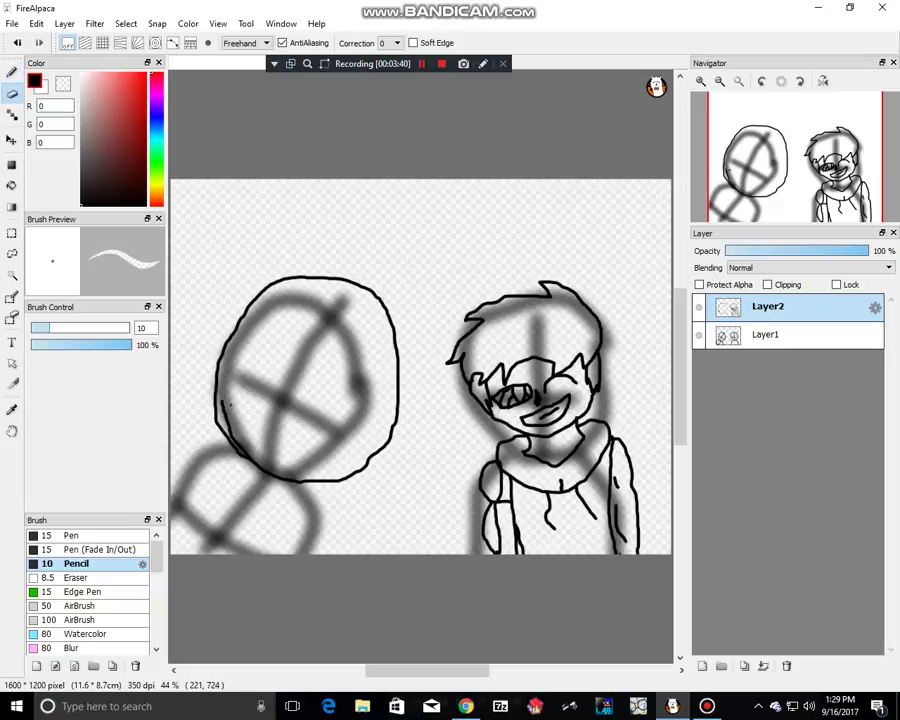
left_click(90, 328)
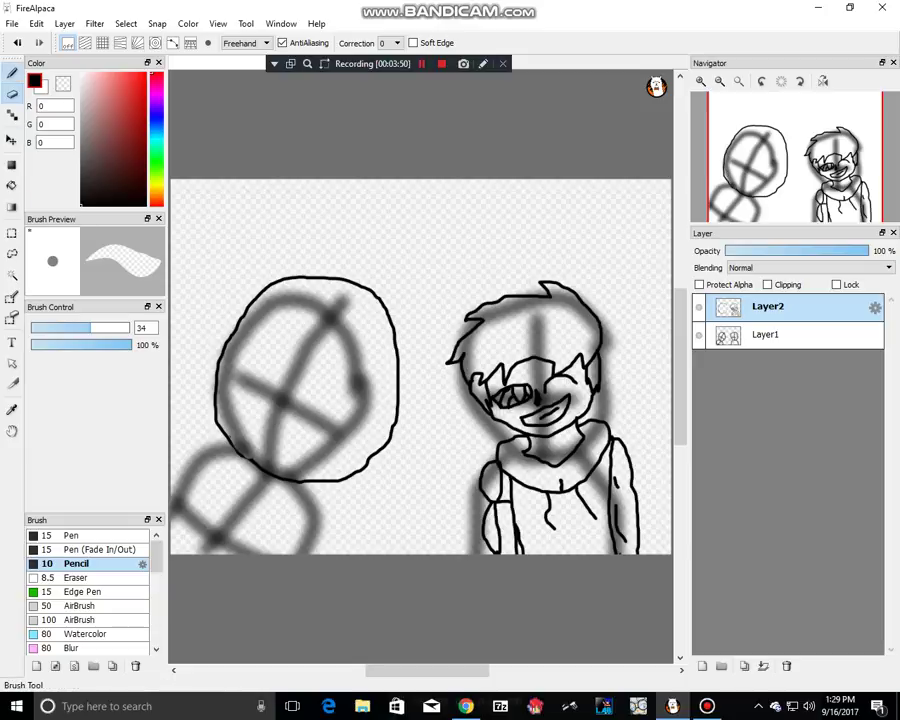
left_click(12, 71)
left_click_drag(235, 453, 252, 462)
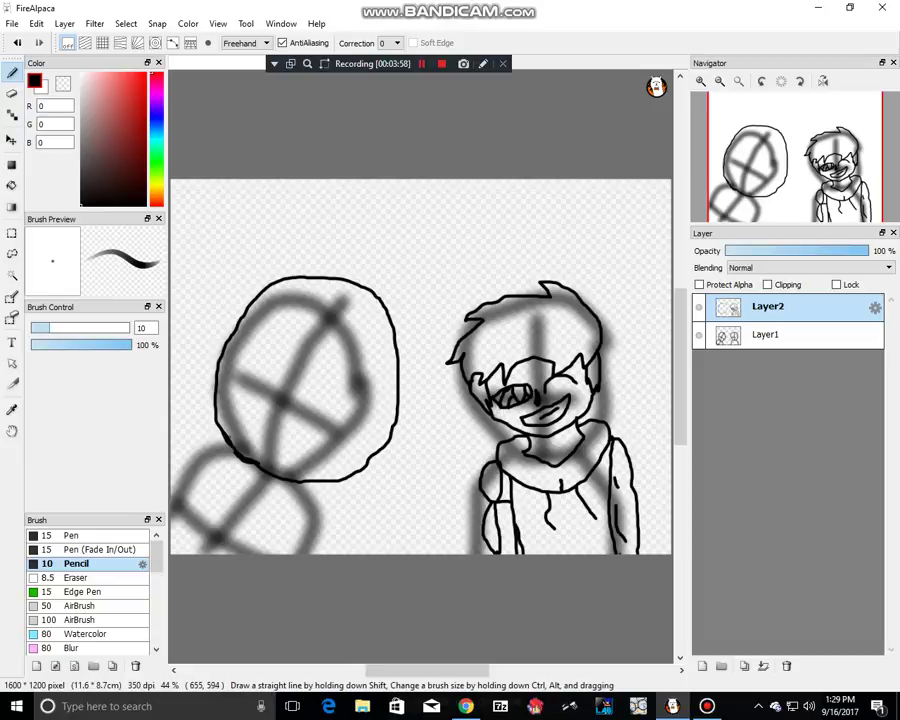
Step: Draw two large round eyes and a curved smile with short stitch marks across it on the left figure's face
mouse_move(376, 378)
left_mouse_down()
mouse_move(352, 411)
mouse_move(322, 396)
mouse_move(319, 372)
mouse_move(333, 353)
mouse_move(362, 353)
mouse_move(377, 389)
left_mouse_up()
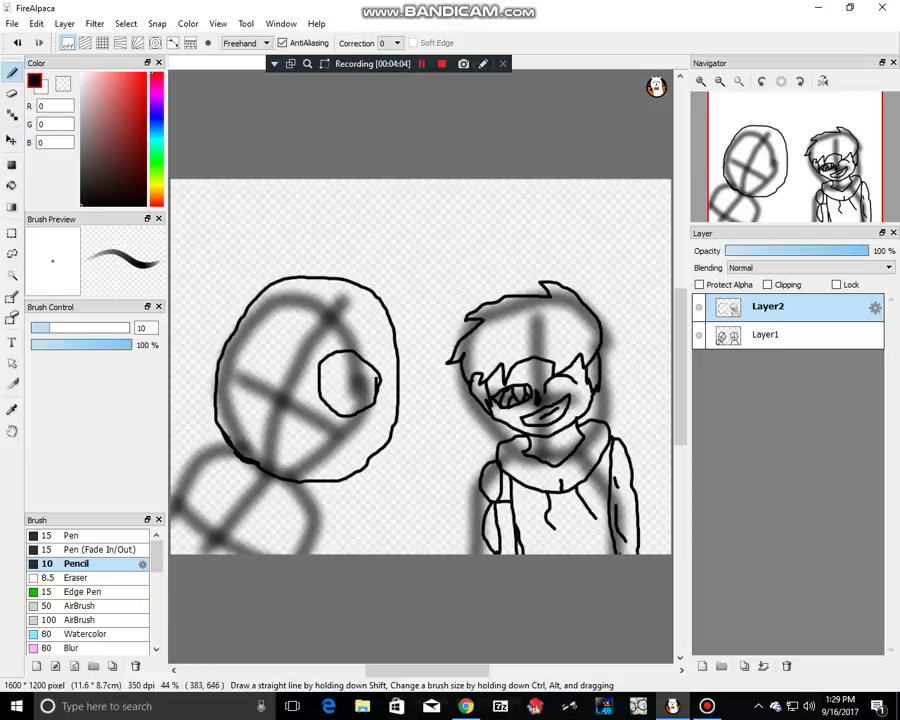
mouse_move(262, 322)
left_mouse_down()
mouse_move(250, 362)
mouse_move(290, 379)
mouse_move(305, 322)
mouse_move(262, 316)
mouse_move(240, 343)
mouse_move(247, 361)
mouse_move(238, 407)
mouse_move(272, 445)
mouse_move(334, 458)
mouse_move(313, 455)
left_mouse_up()
left_click_drag(262, 435, 265, 446)
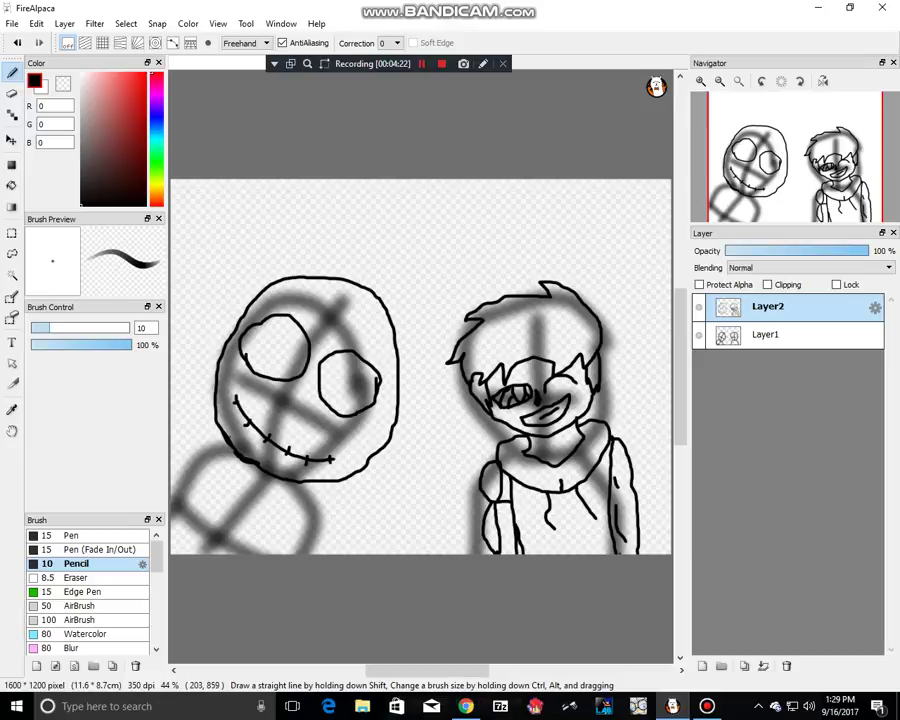
Step: Draw the left figure's shoulder line and torso edge below the head, and add a crossed stitch mark on its chest
left_click_drag(233, 448, 171, 465)
left_click_drag(296, 484, 281, 548)
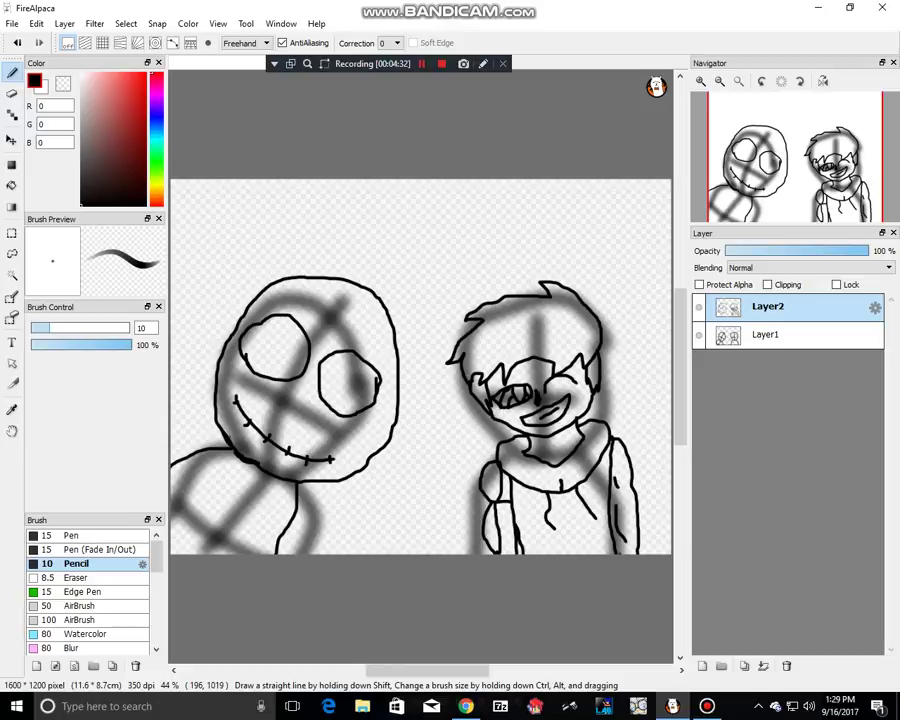
mouse_move(236, 498)
left_mouse_down()
mouse_move(214, 525)
mouse_move(242, 523)
mouse_move(221, 523)
left_mouse_up()
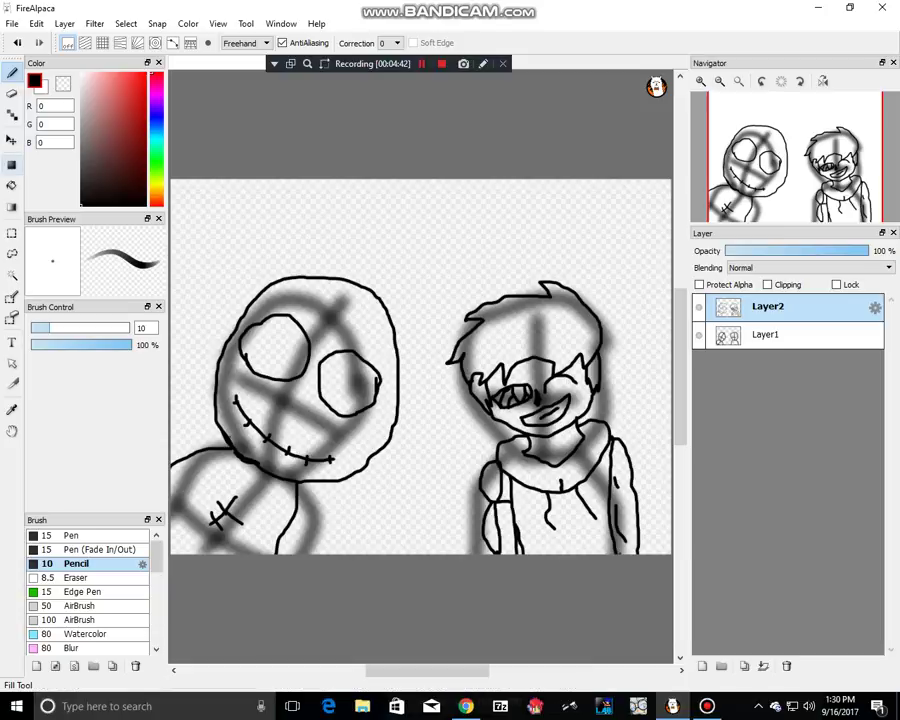
Step: Hide the sketch on Layer1 and bucket-fill both of the left figure's round eyes with black
left_click(12, 185)
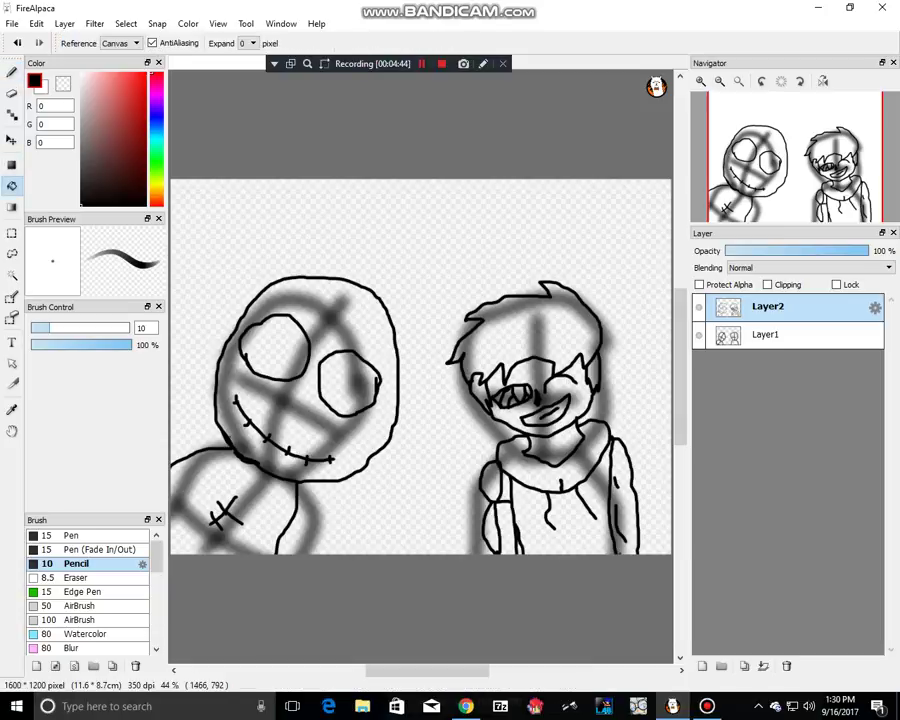
left_click(699, 335)
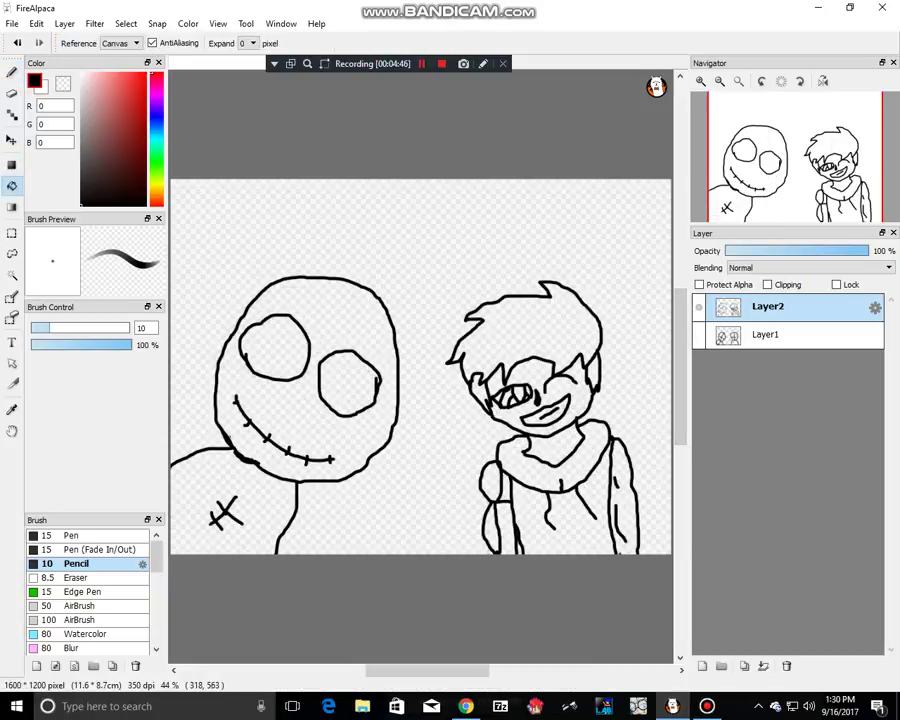
left_click(277, 365)
left_click(350, 379)
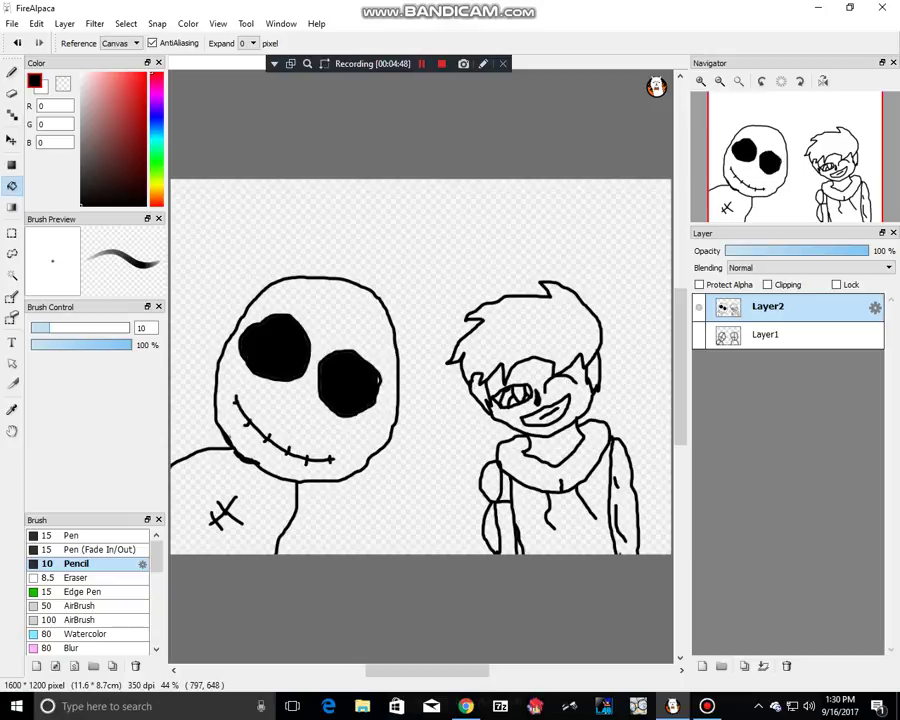
Step: Fill the left figure's head and body with light grey (229, 229, 229)
right_click(264, 400)
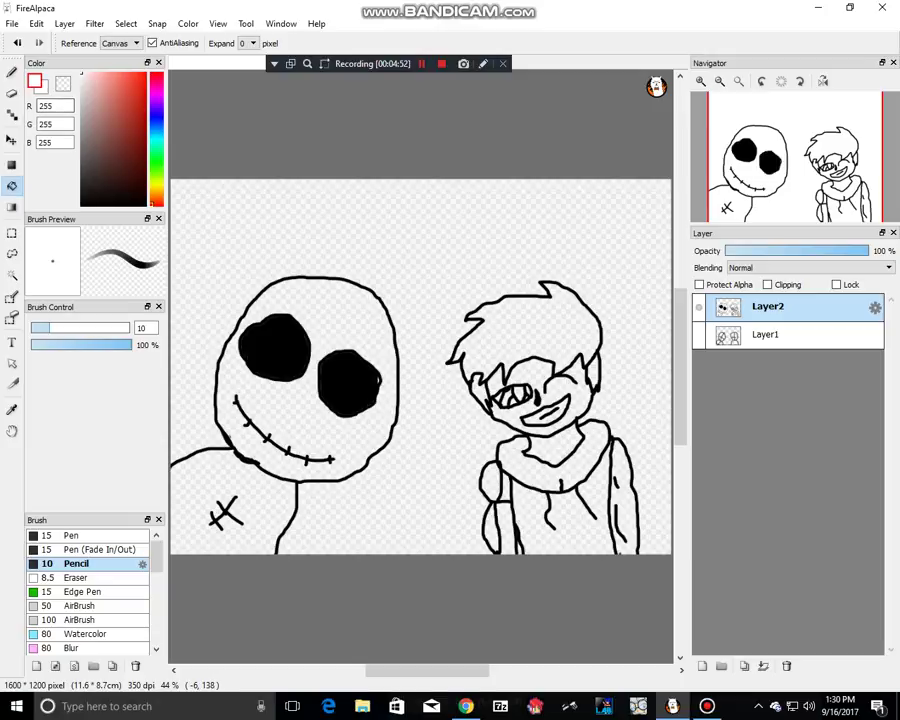
left_click(82, 88)
left_click(81, 85)
left_click(287, 411)
left_click(260, 500)
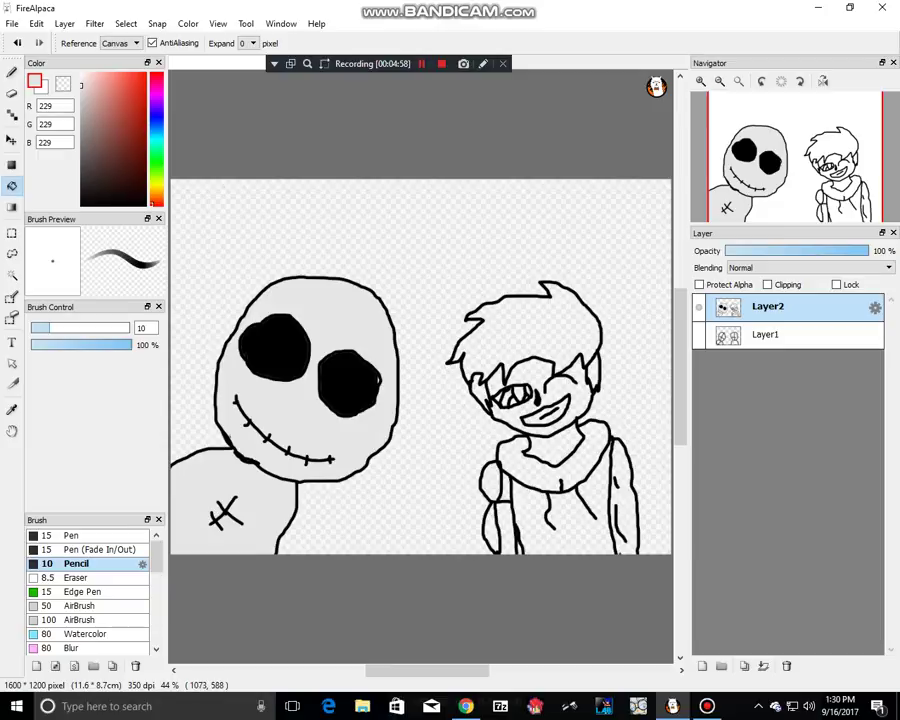
Step: Fill the right figure's open eye with a green iris (0, 125, 23) and dark grey (110, 110, 110) around it
left_click(153, 157)
mouse_move(130, 124)
left_mouse_down()
mouse_move(145, 121)
mouse_move(145, 140)
left_mouse_up()
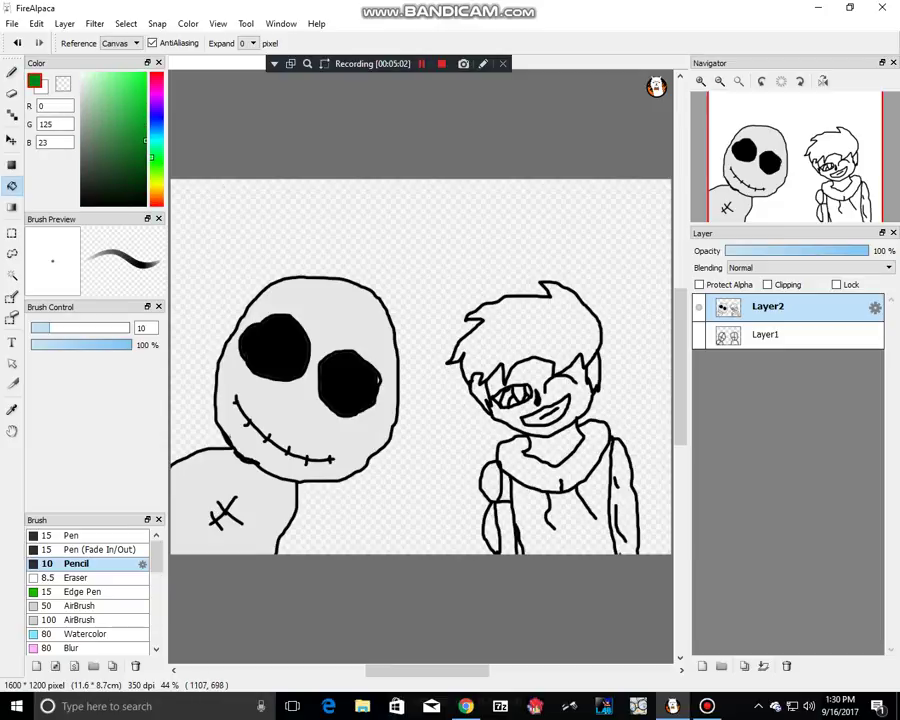
left_click(518, 393)
left_click(81, 148)
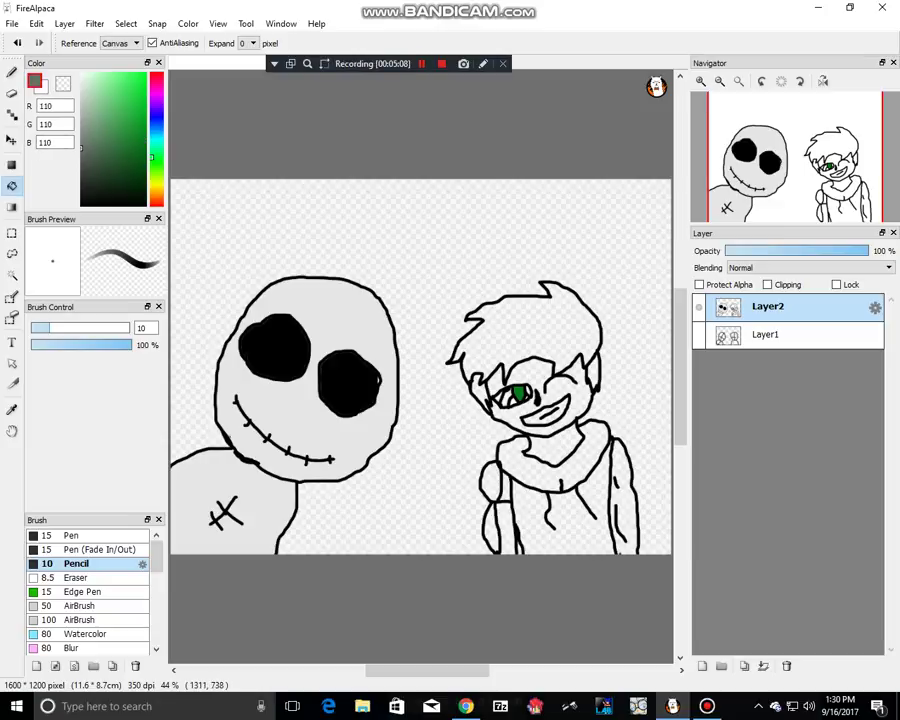
left_click(498, 399)
left_click(506, 399)
key("x")
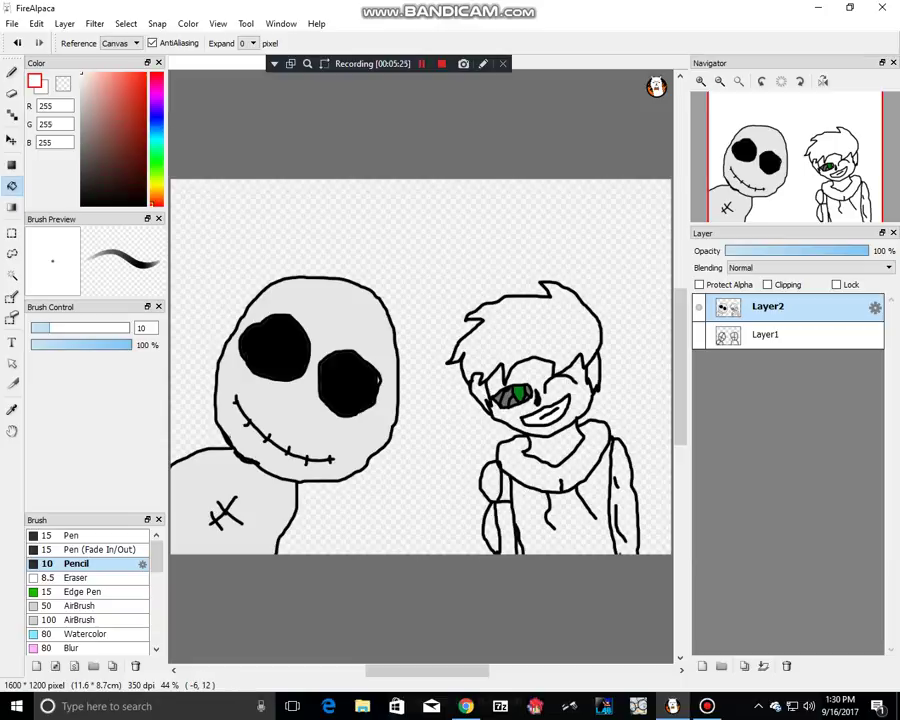
Step: Fill the right figure's hair with dark brown (61, 47, 0)
left_click(156, 189)
left_click(145, 174)
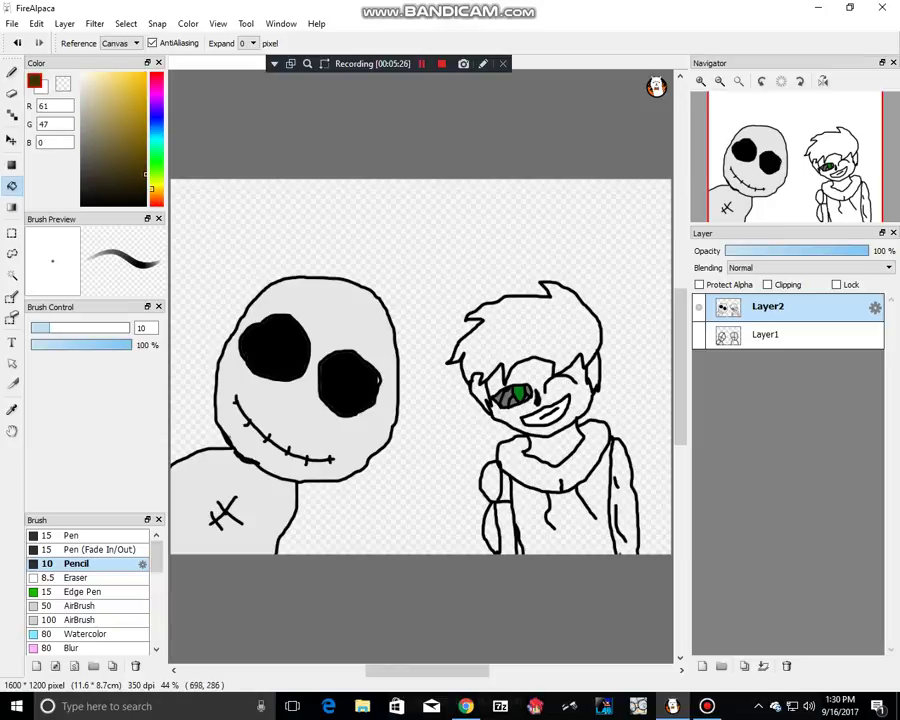
left_click(552, 330)
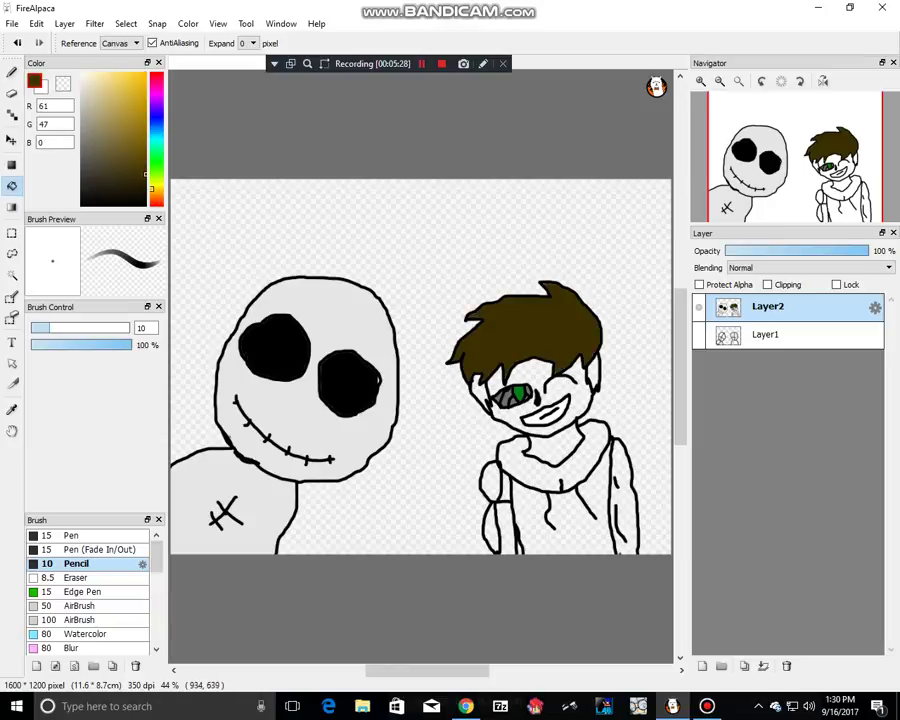
Step: Fill the right figure's face and neck with a pale skin tone (251, 235, 183)
left_click(144, 166)
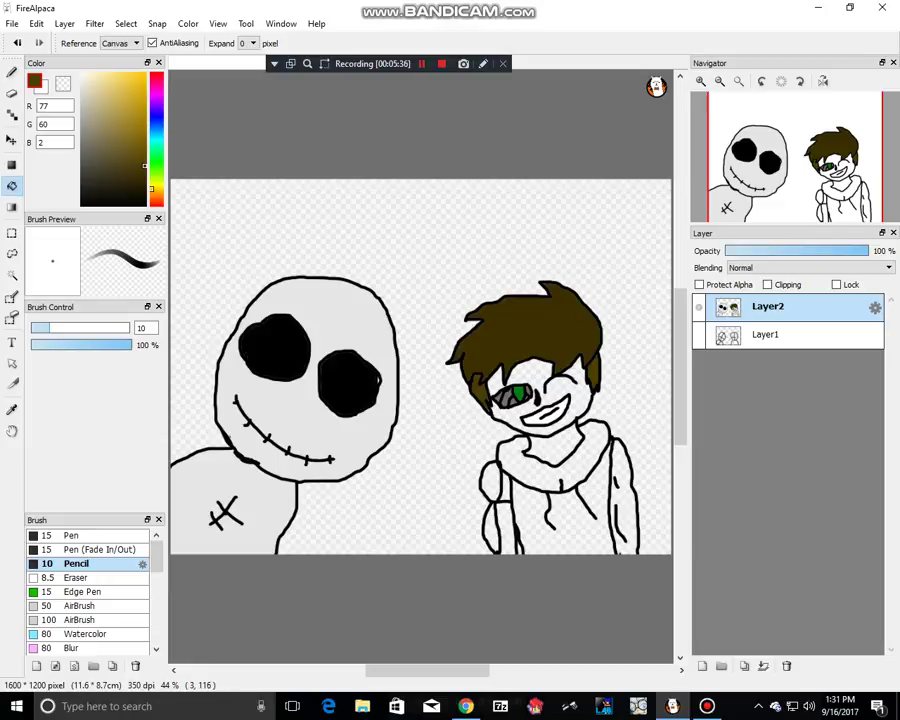
left_click_drag(96, 81, 98, 74)
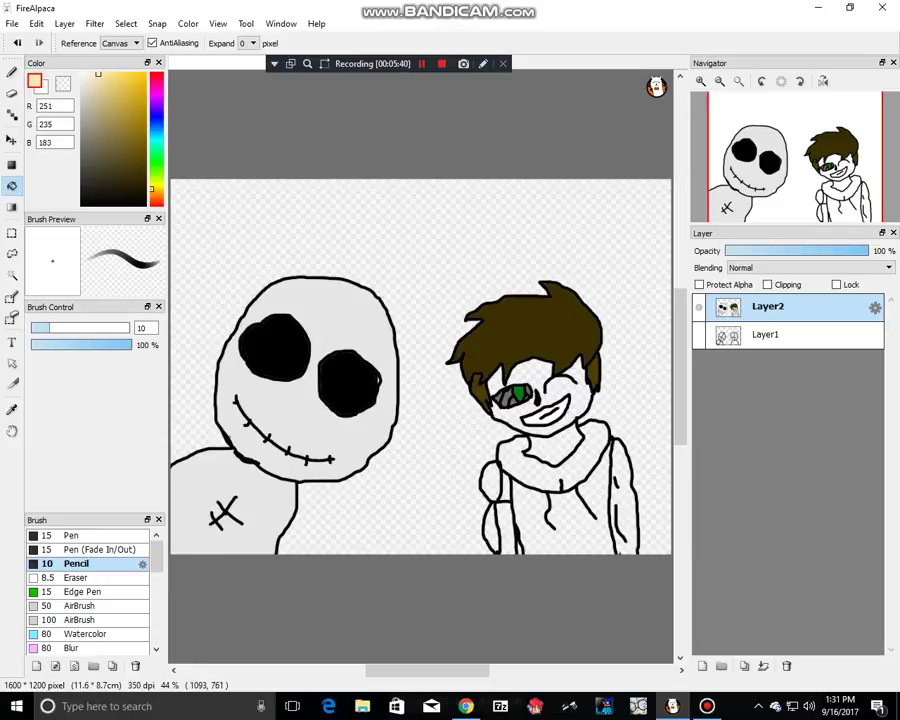
left_click(512, 416)
left_click(553, 458)
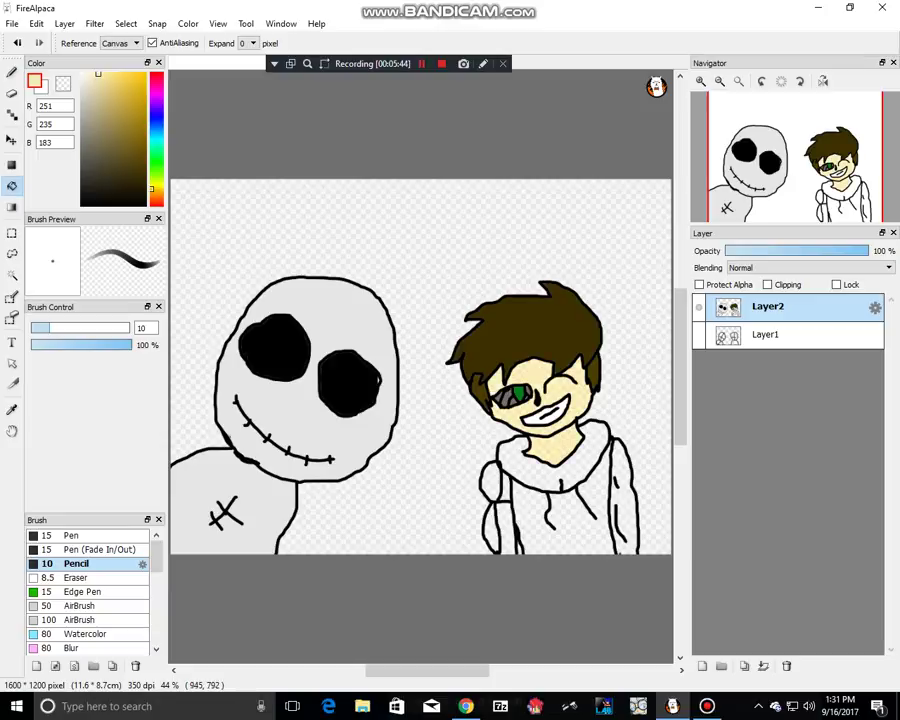
Step: Fill the right figure's hood and hoodie torso with green (0, 150, 0)
left_click(156, 161)
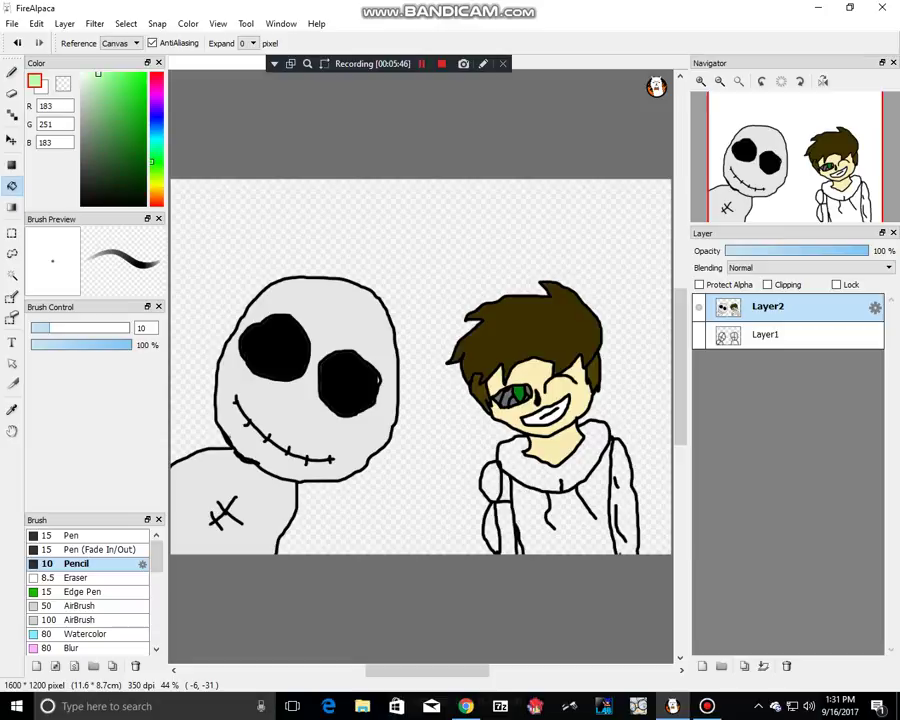
left_click(145, 134)
left_click(145, 127)
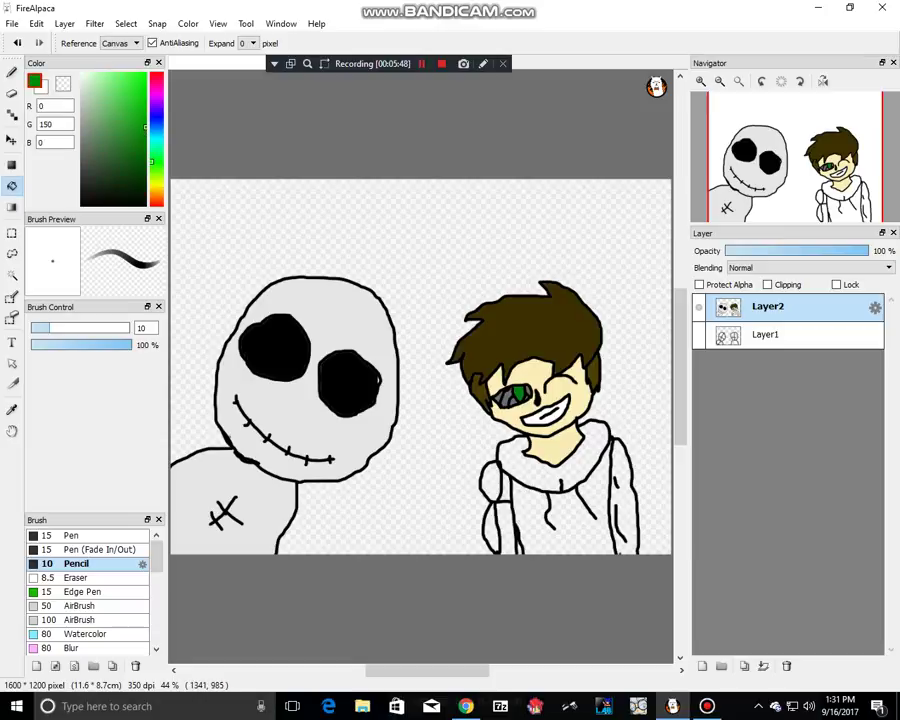
left_click(562, 474)
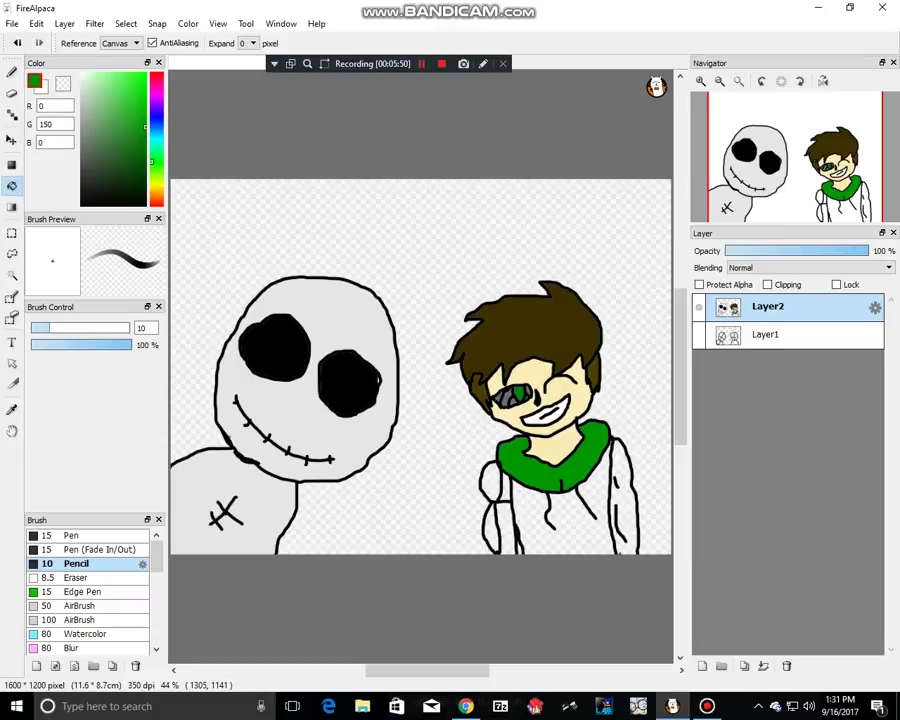
left_click(578, 537)
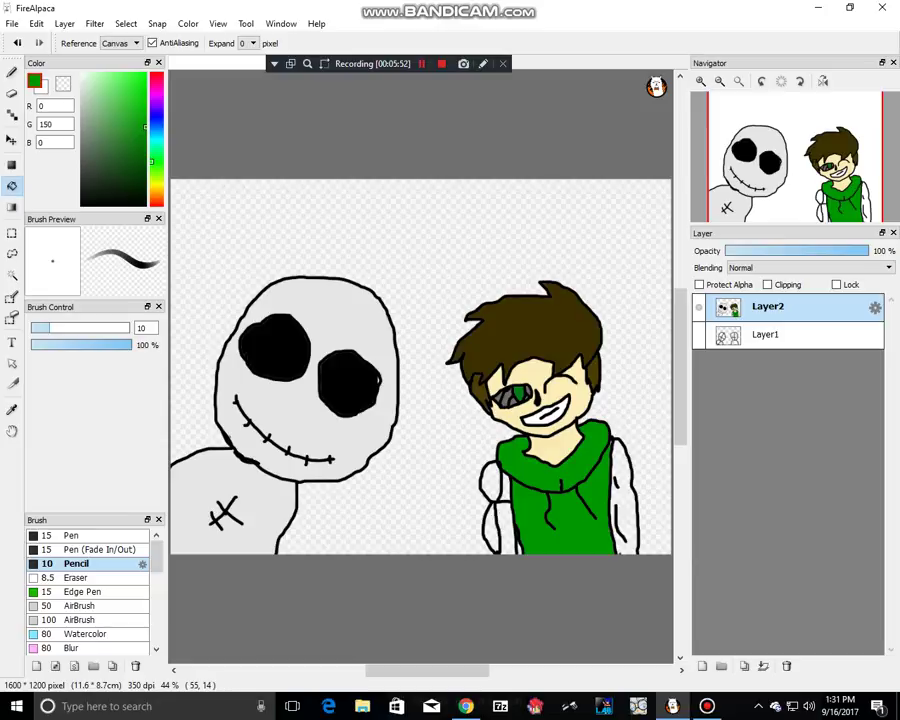
Step: Colour the hoodie figure's segmented arm, with grey (127, 127, 127) outer parts and red (205, 0, 0) inner strips
left_click_drag(82, 138, 81, 139)
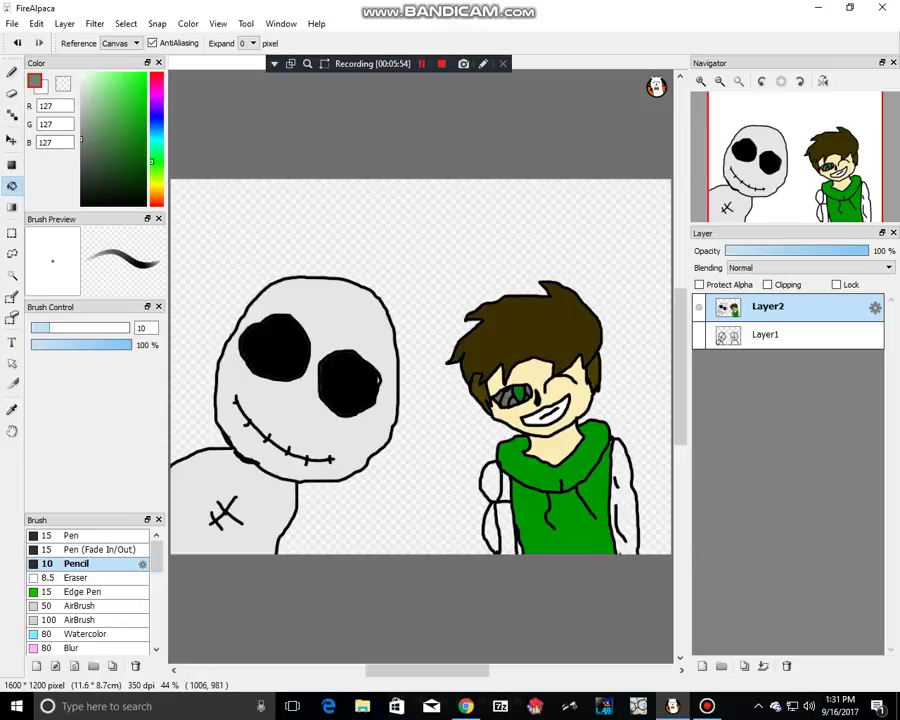
left_click(489, 485)
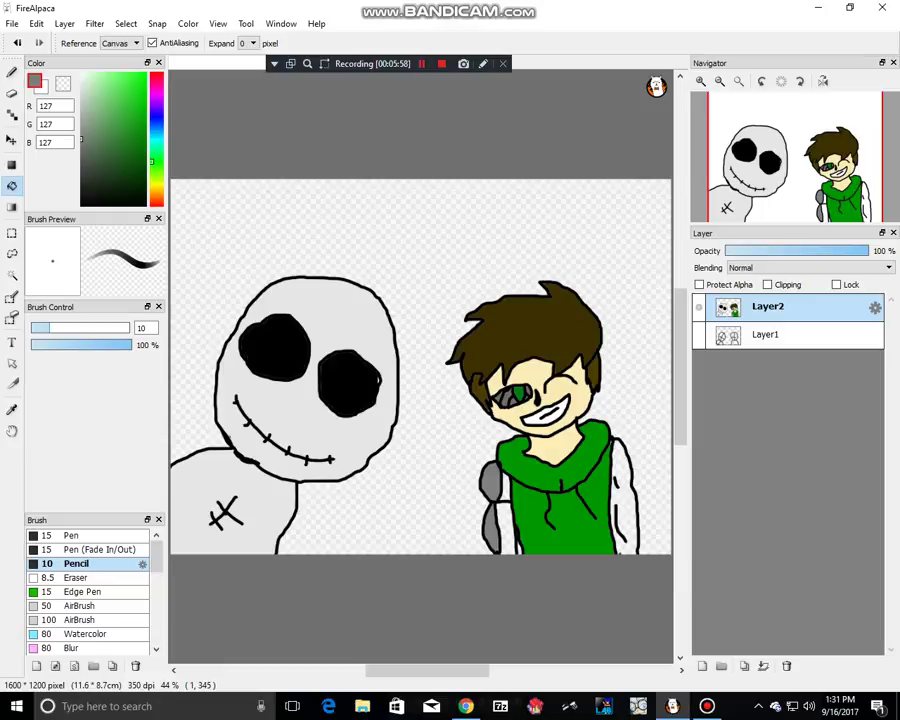
left_click_drag(153, 79, 153, 72)
left_click(146, 98)
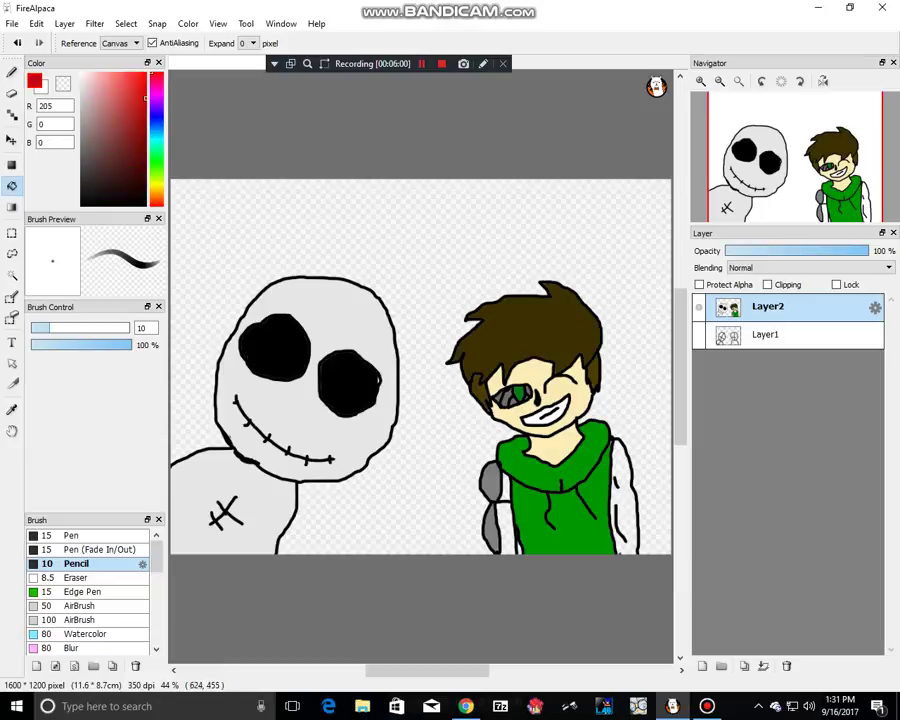
left_click(506, 520)
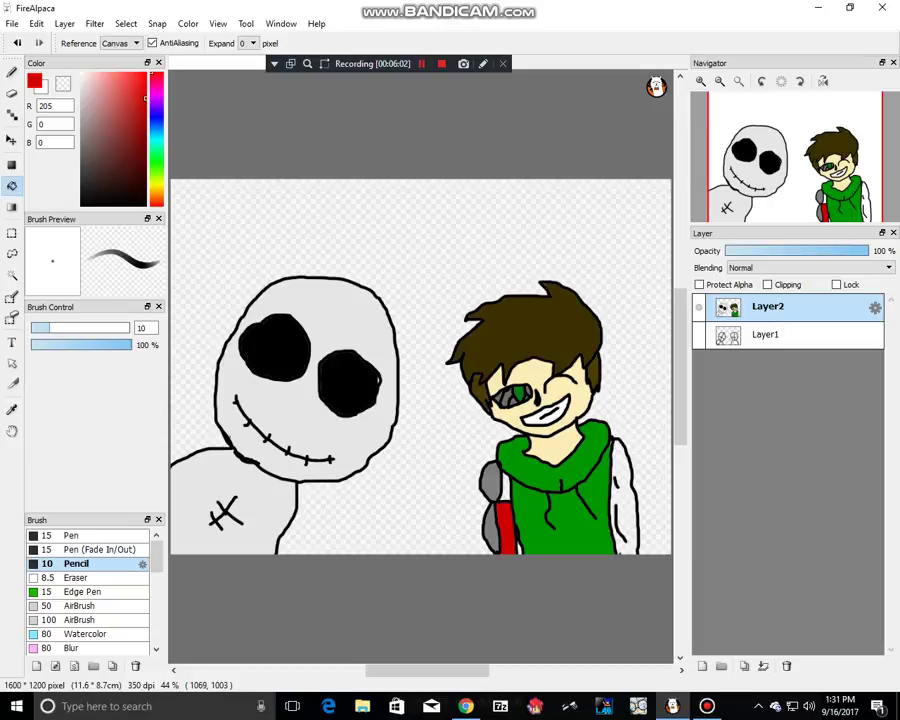
left_click(502, 488)
Step: Sample the skin tone from the hoodie figure's neck and fill its other arm with it
right_click(549, 455)
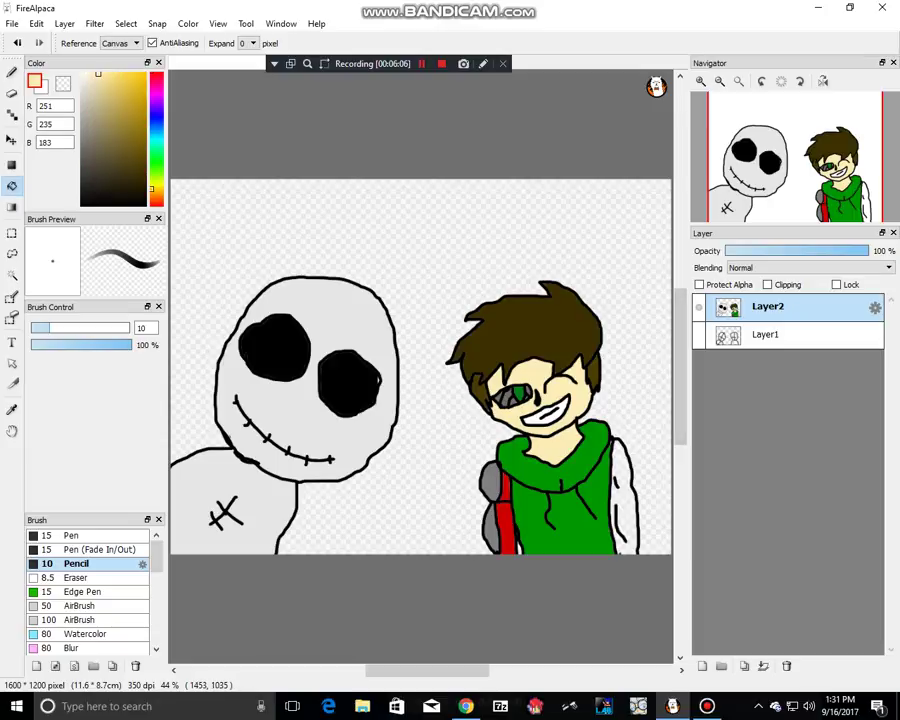
left_click(628, 497)
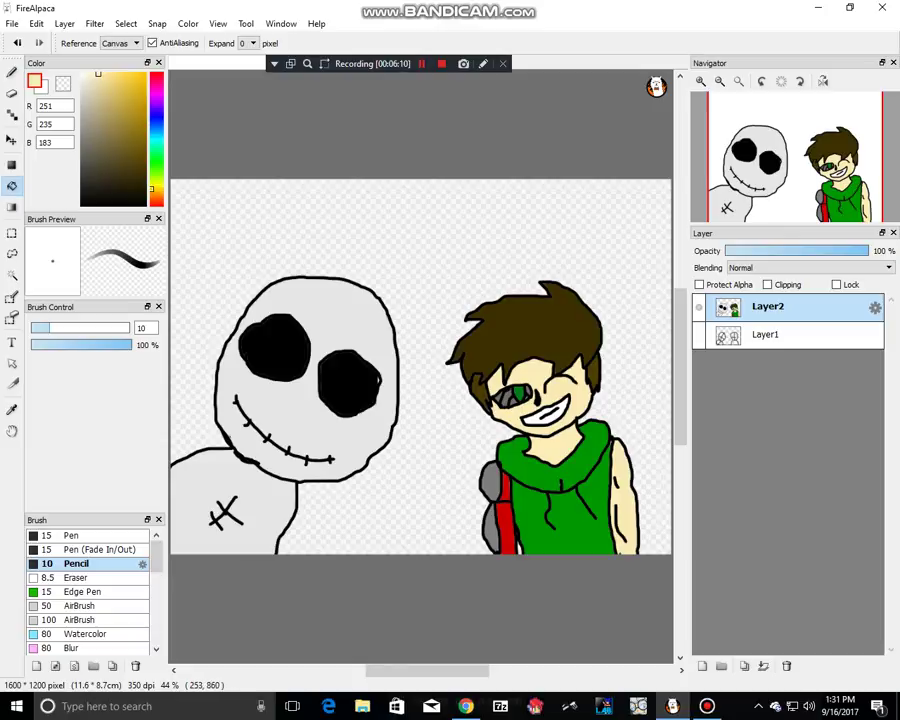
Step: Show Layer1 again and erase all of its airbrush sketch with a size 1000 eraser
left_click(699, 335)
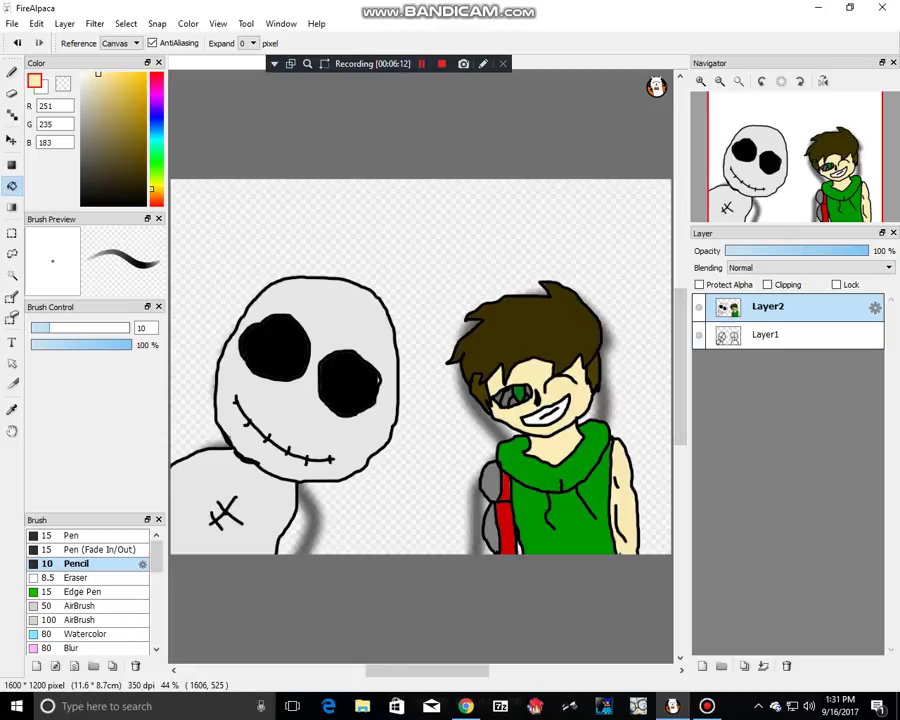
left_click(766, 335)
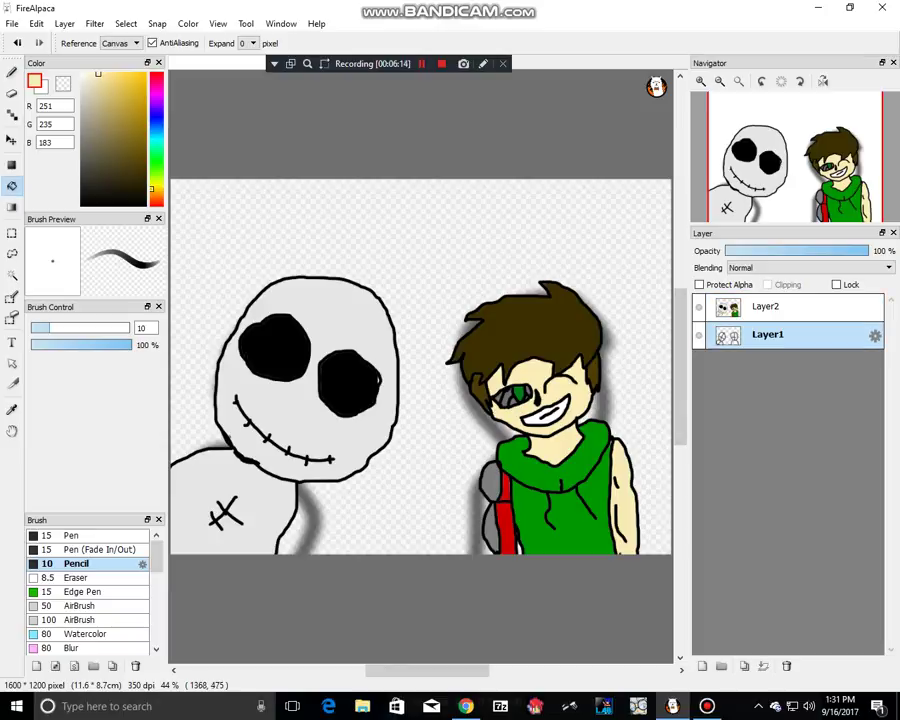
left_click(12, 93)
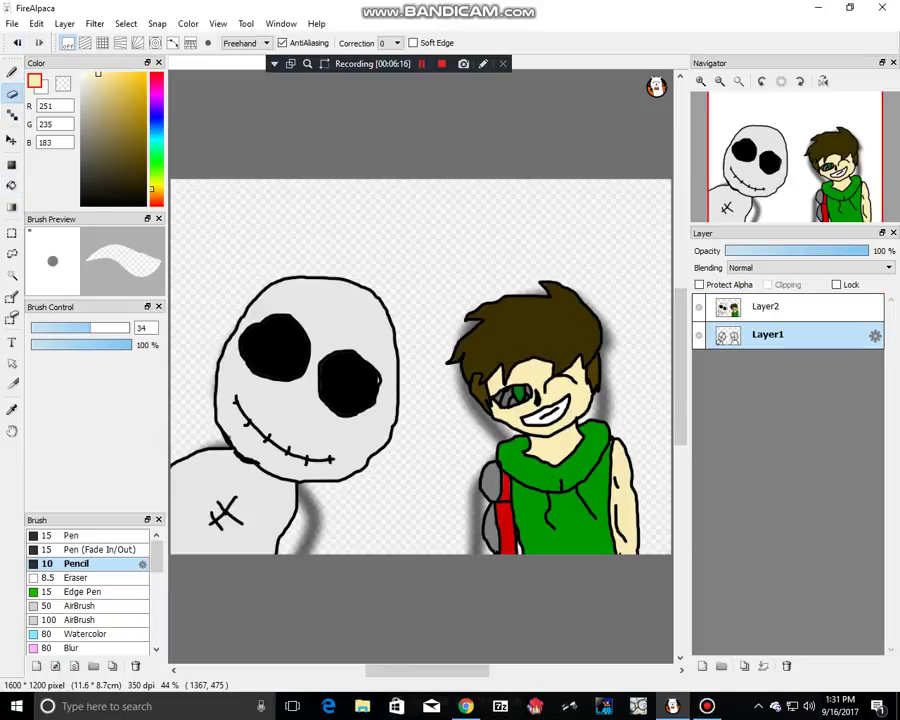
left_click_drag(104, 328, 132, 328)
mouse_move(445, 329)
left_mouse_down()
mouse_move(392, 392)
mouse_move(599, 331)
left_mouse_up()
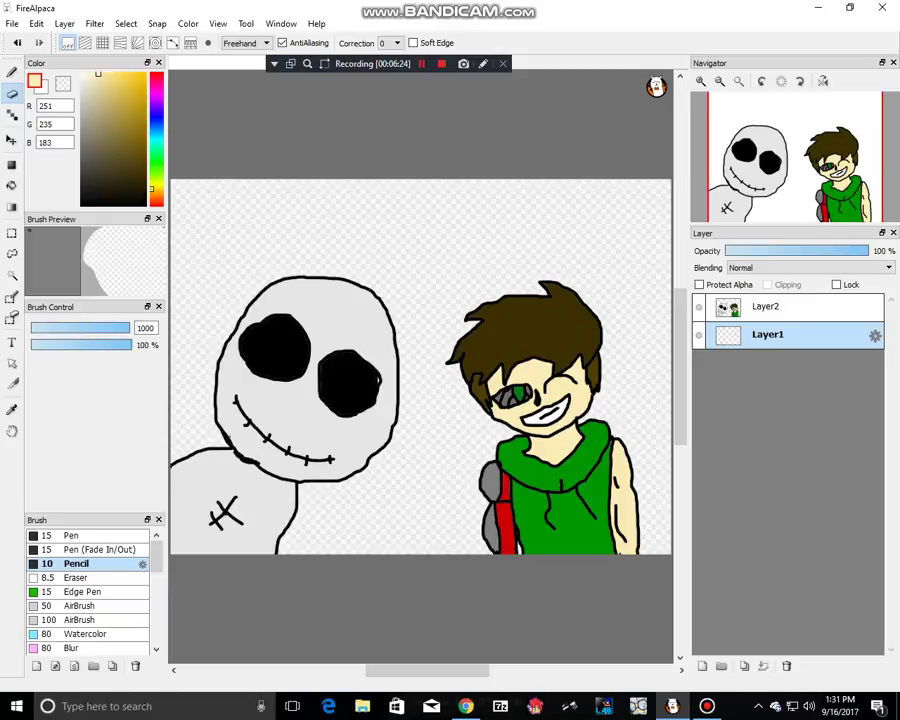
Step: Fill the empty background on Layer1 with blue (6, 0, 249) behind both characters
left_click(156, 115)
left_click_drag(127, 95, 146, 75)
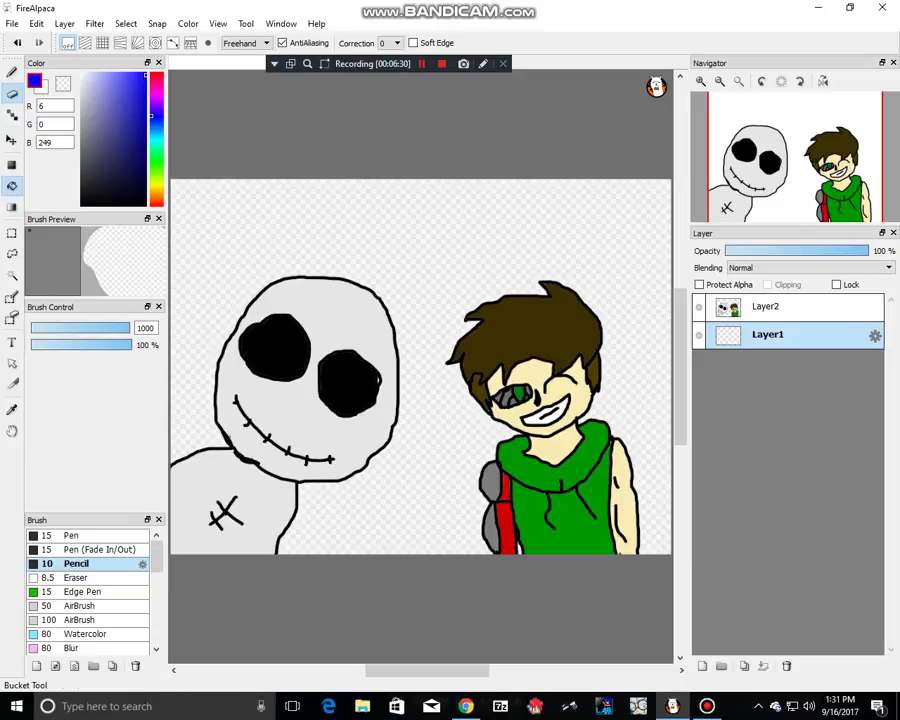
left_click(12, 185)
left_click(201, 209)
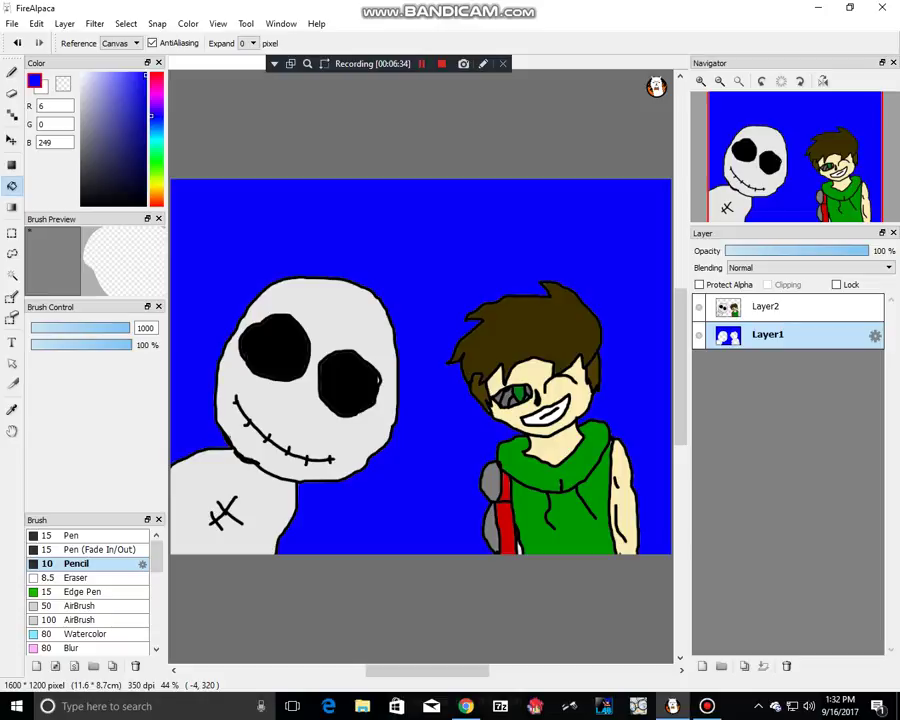
Step: Paint broad, sweeping bright green (0, 249, 84) bands across the blue background with the Pencil at size 408
left_click(12, 72)
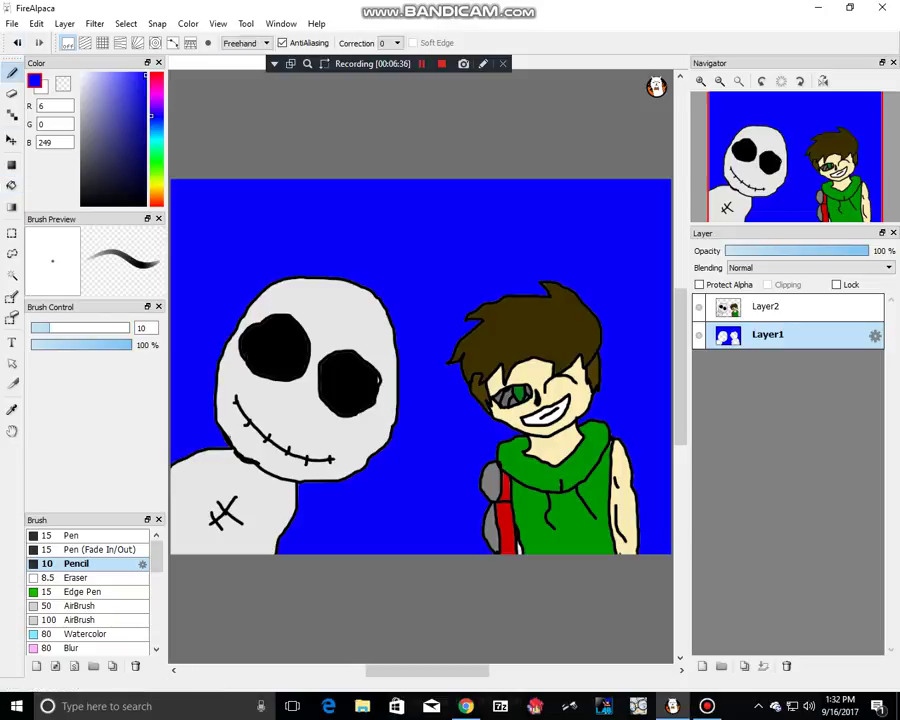
key("bracketright")
key("bracketright")
key("bracketright")
key("bracketright")
key("bracketright")
key("bracketright")
key("bracketright")
key("bracketright")
key("bracketright")
key("bracketright")
key("bracketright")
key("bracketright")
key("bracketright")
key("bracketright")
key("bracketright")
key("bracketright")
key("bracketright")
key("bracketright")
key("bracketright")
key("bracketright")
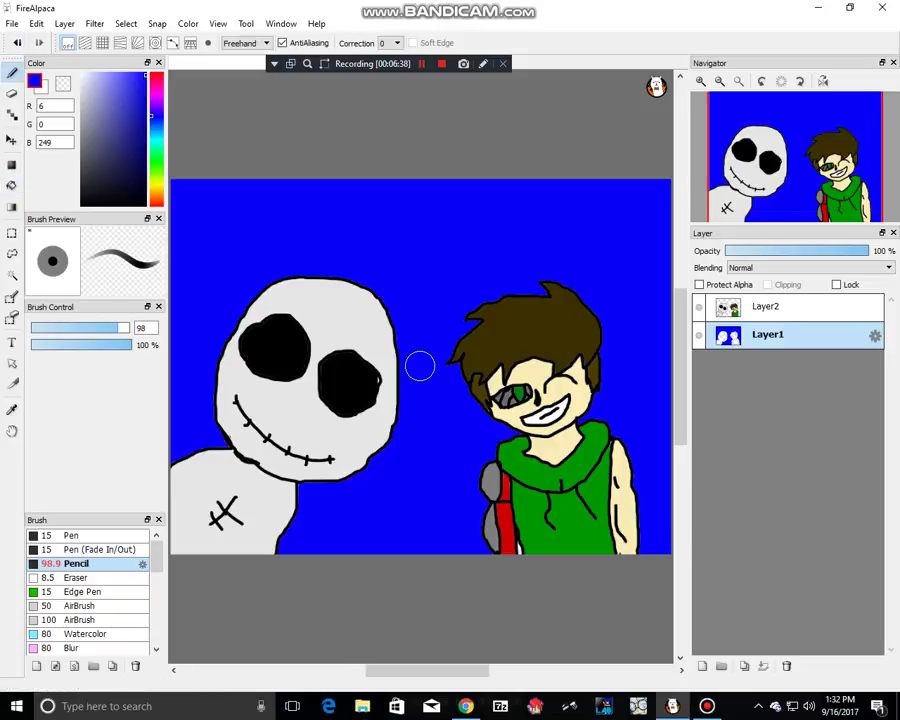
key("bracketright")
key("bracketright")
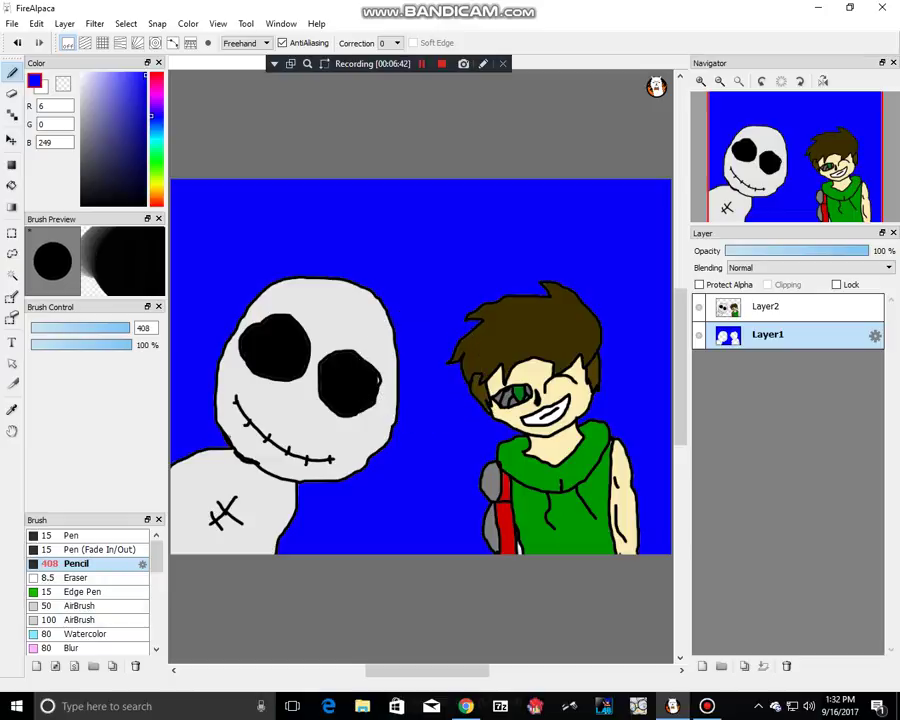
left_click(157, 154)
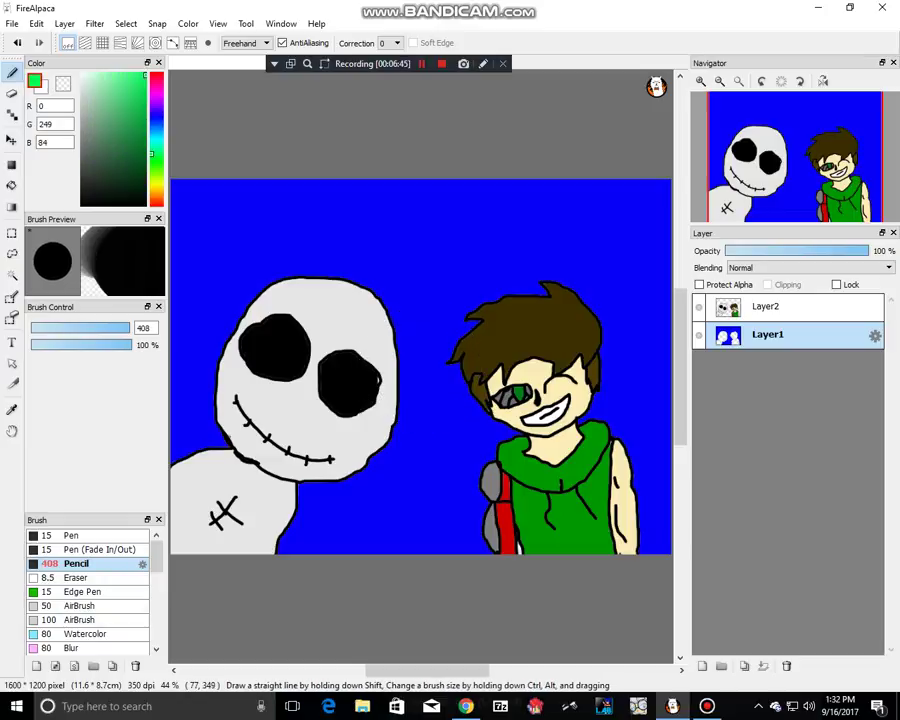
mouse_move(225, 250)
left_mouse_down()
mouse_move(374, 212)
mouse_move(428, 526)
mouse_move(690, 555)
left_mouse_up()
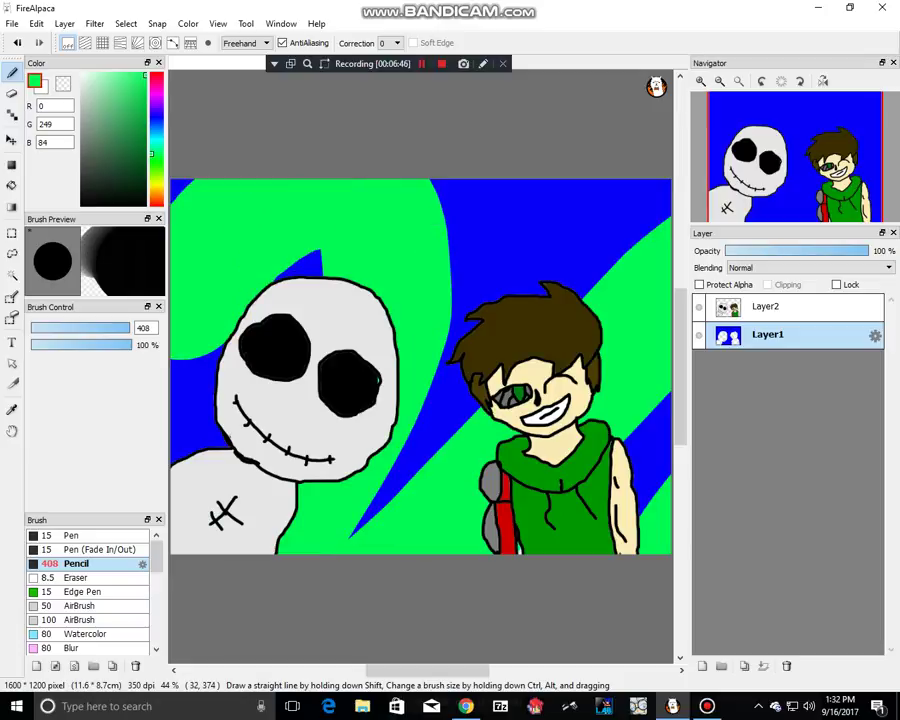